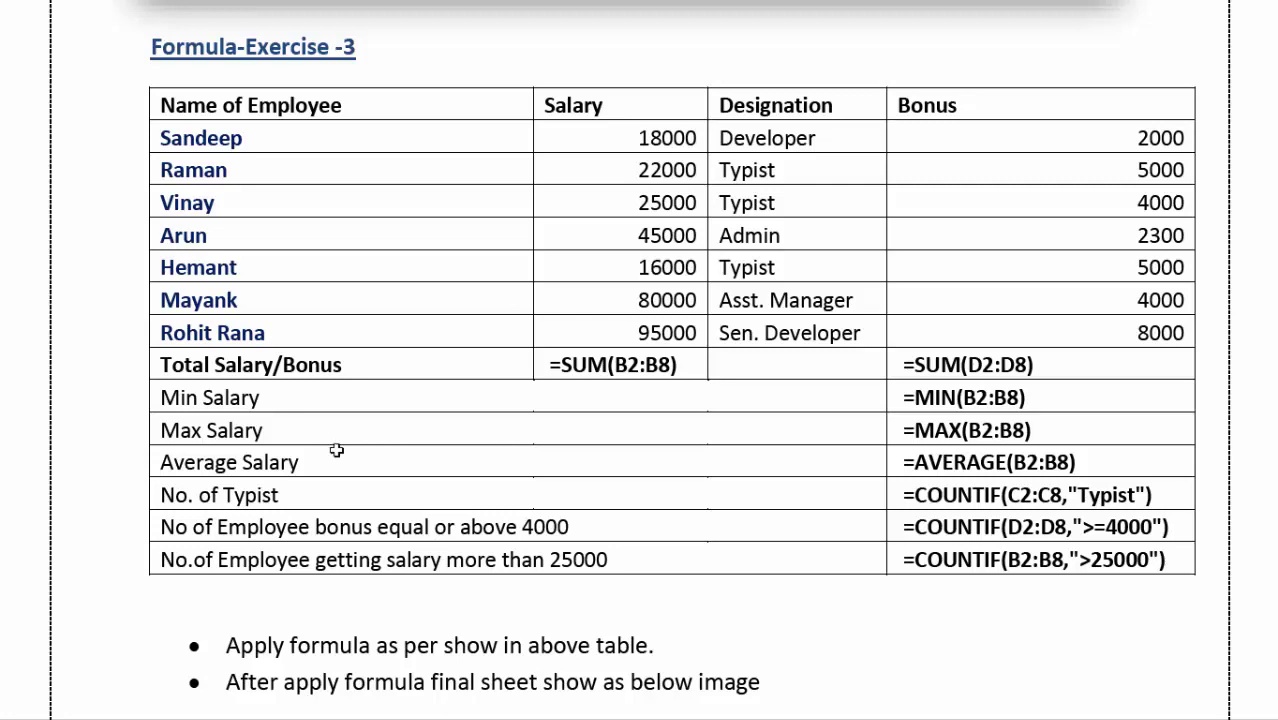
- Switch from the Word exercise document to the Excel salary workbook
key("alt+Tab")
- Enter =SUM(B2:B8) in B9 to total the salaries, giving 301000
left_click(305, 215)
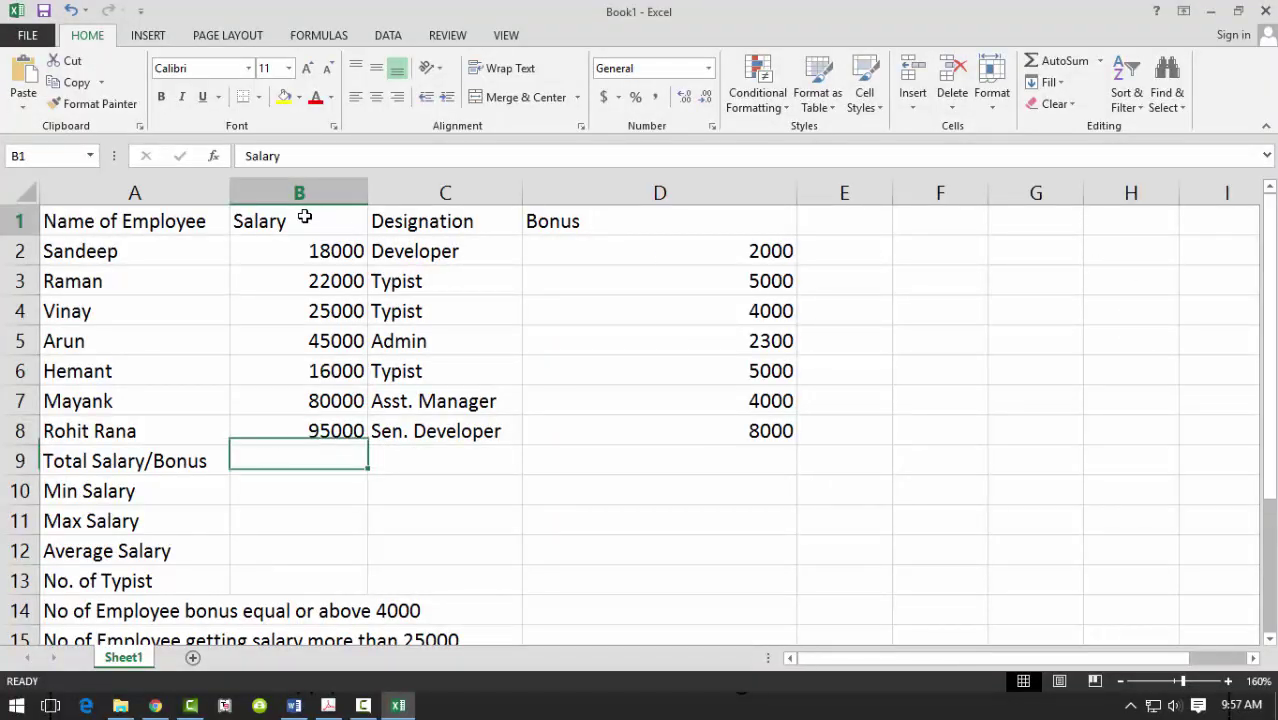
left_click(310, 457)
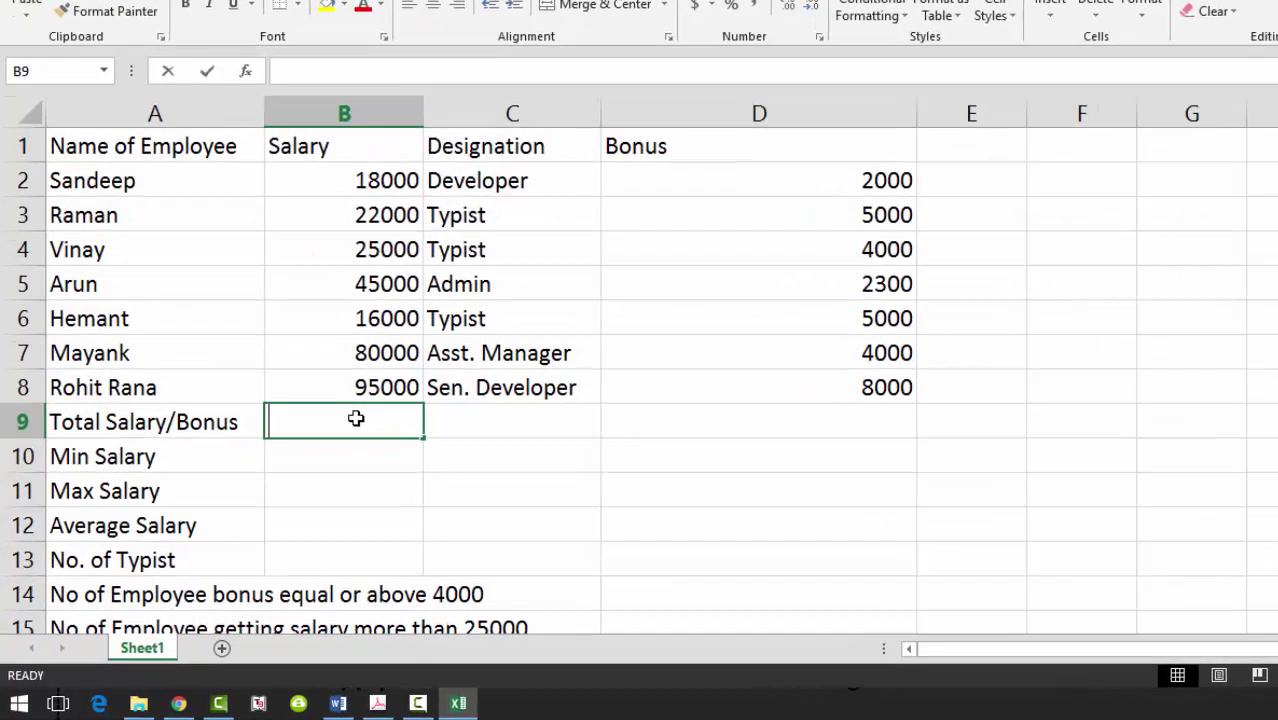
type("=su")
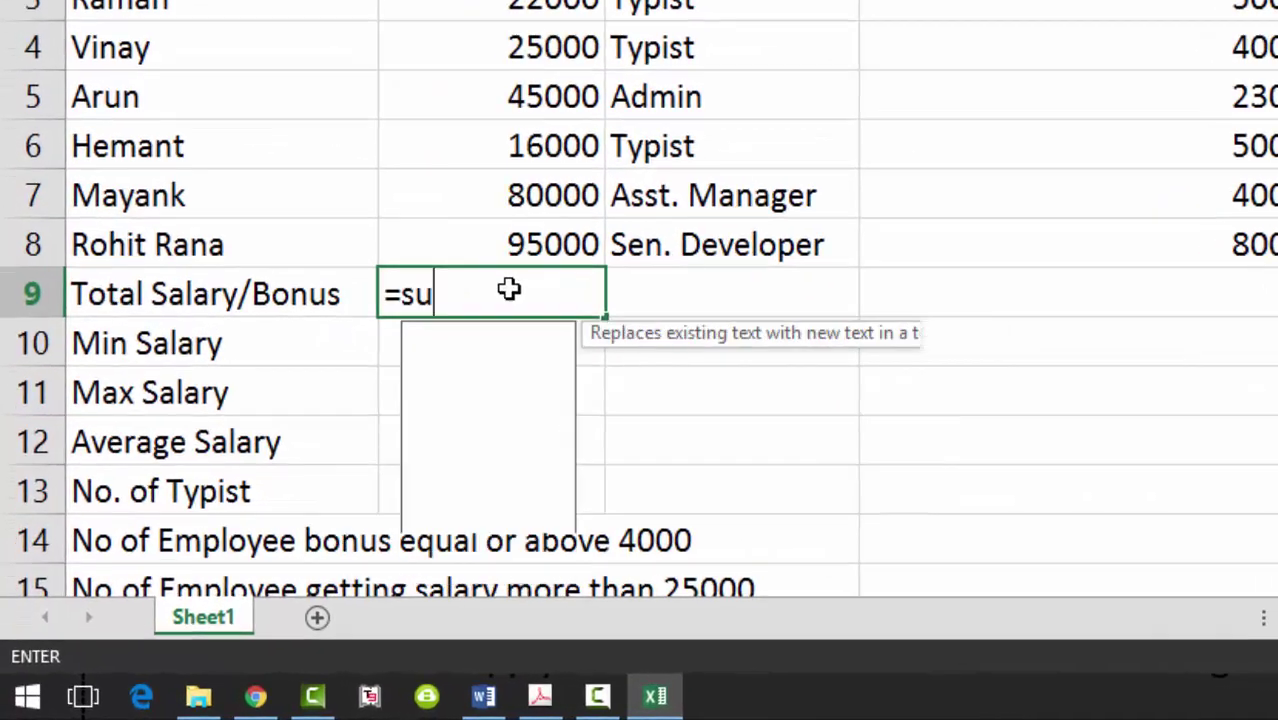
type("m")
key("Tab")
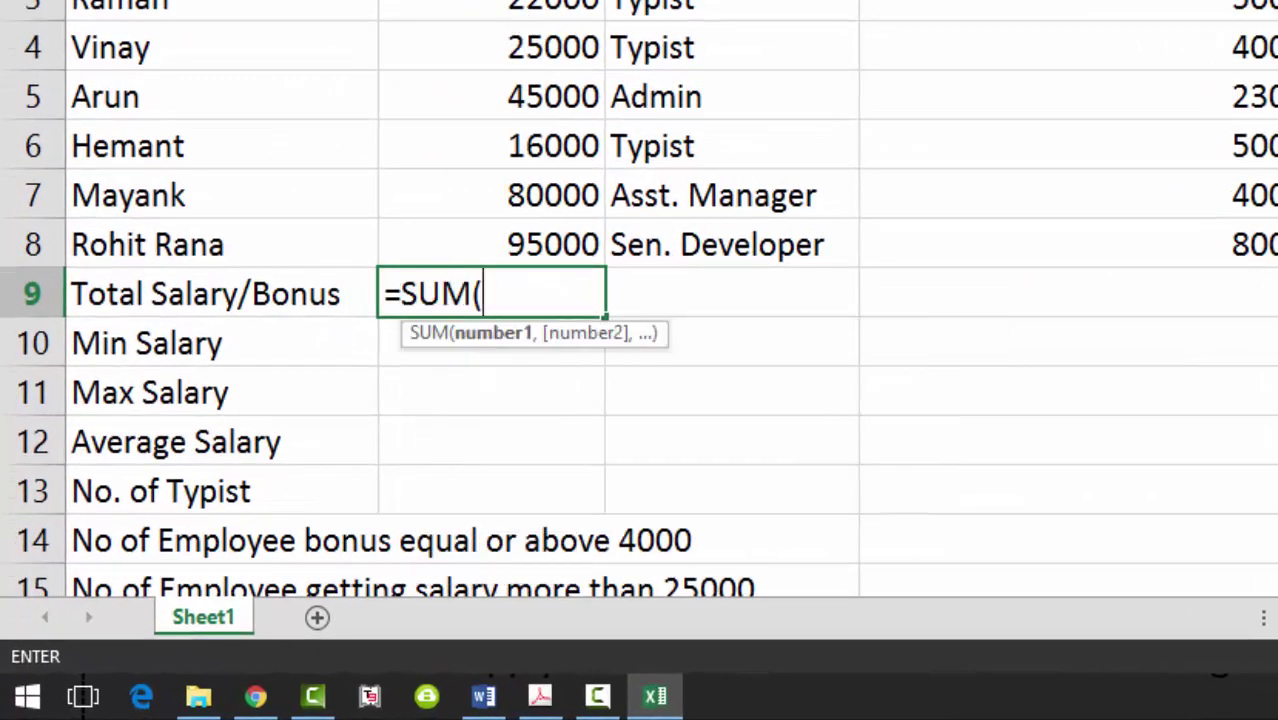
mouse_move(500, 2)
left_mouse_down()
mouse_move(556, 145)
mouse_move(572, 245)
left_mouse_up()
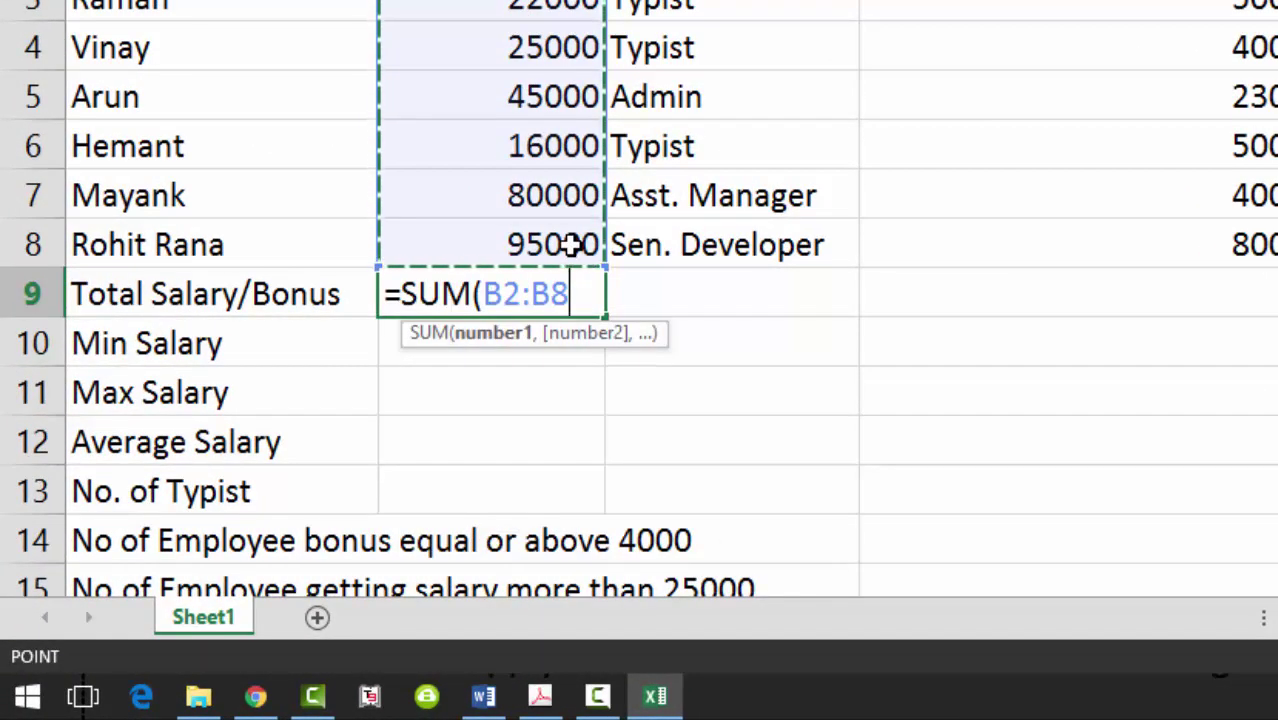
key("Return")
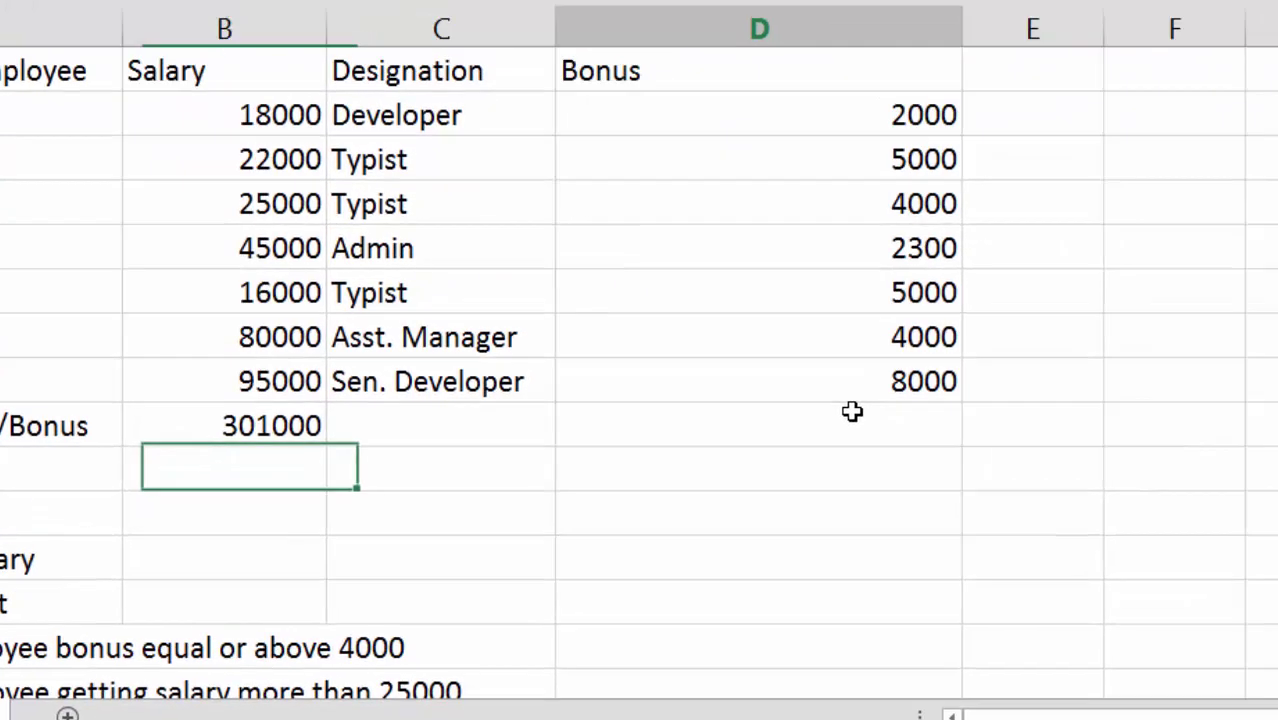
- Total the bonuses in D9 with =SUM(D2:D8), giving 30300
left_click(627, 500)
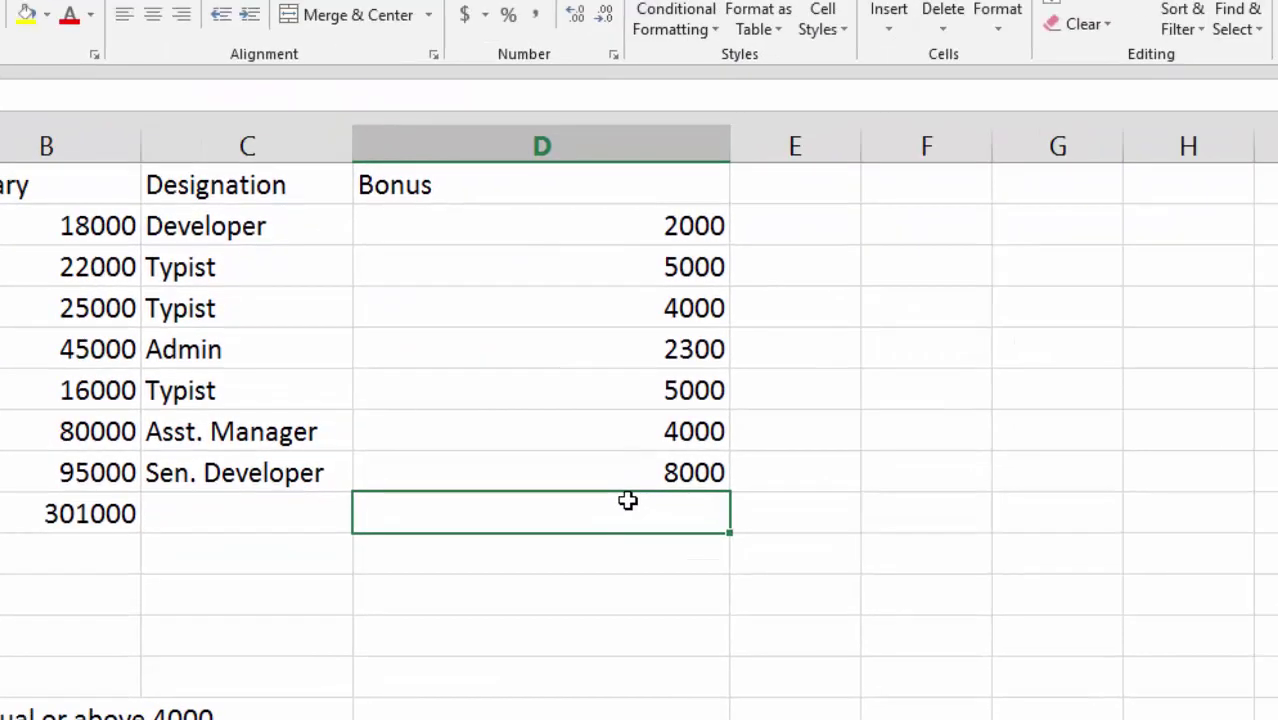
type("=s")
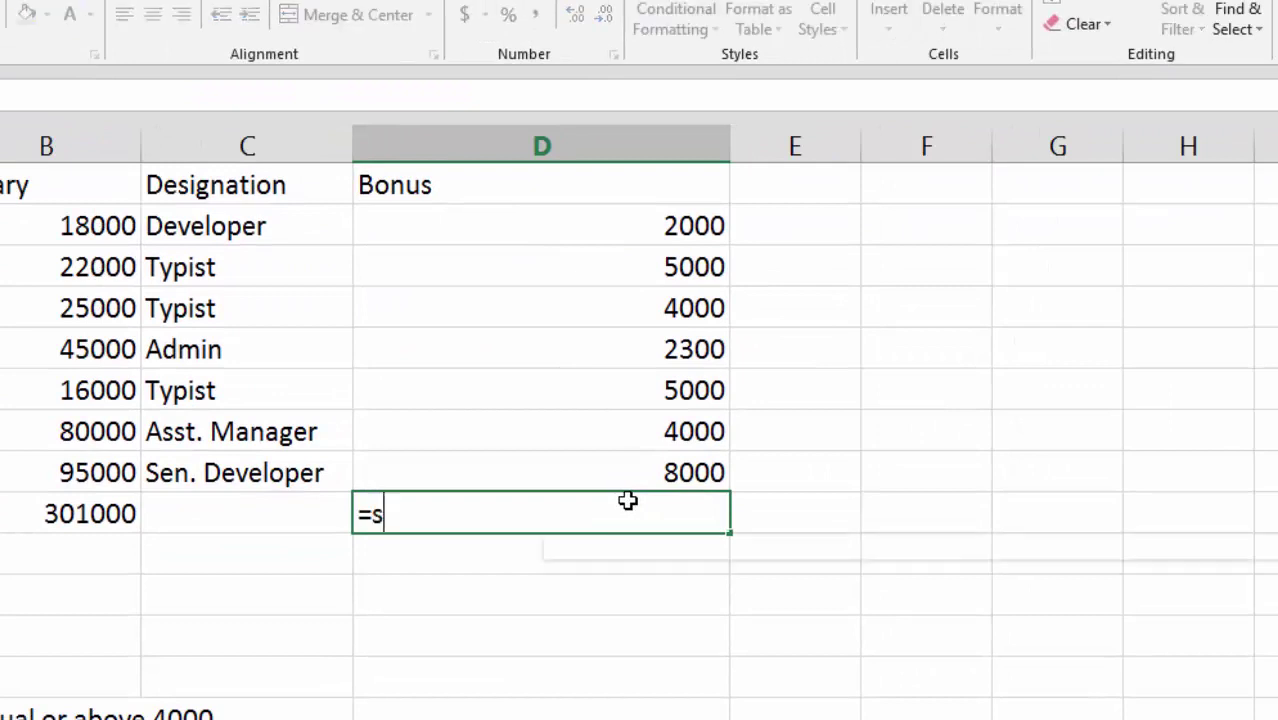
type("um(")
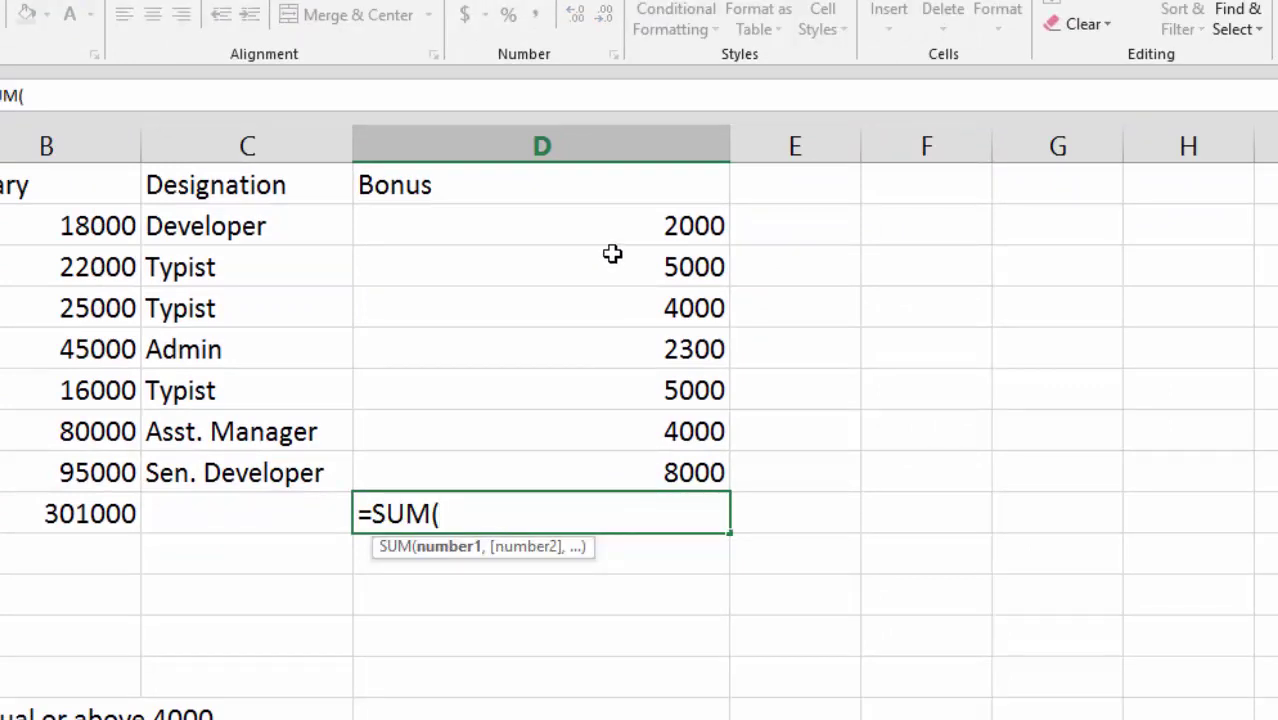
left_click_drag(622, 224, 636, 461)
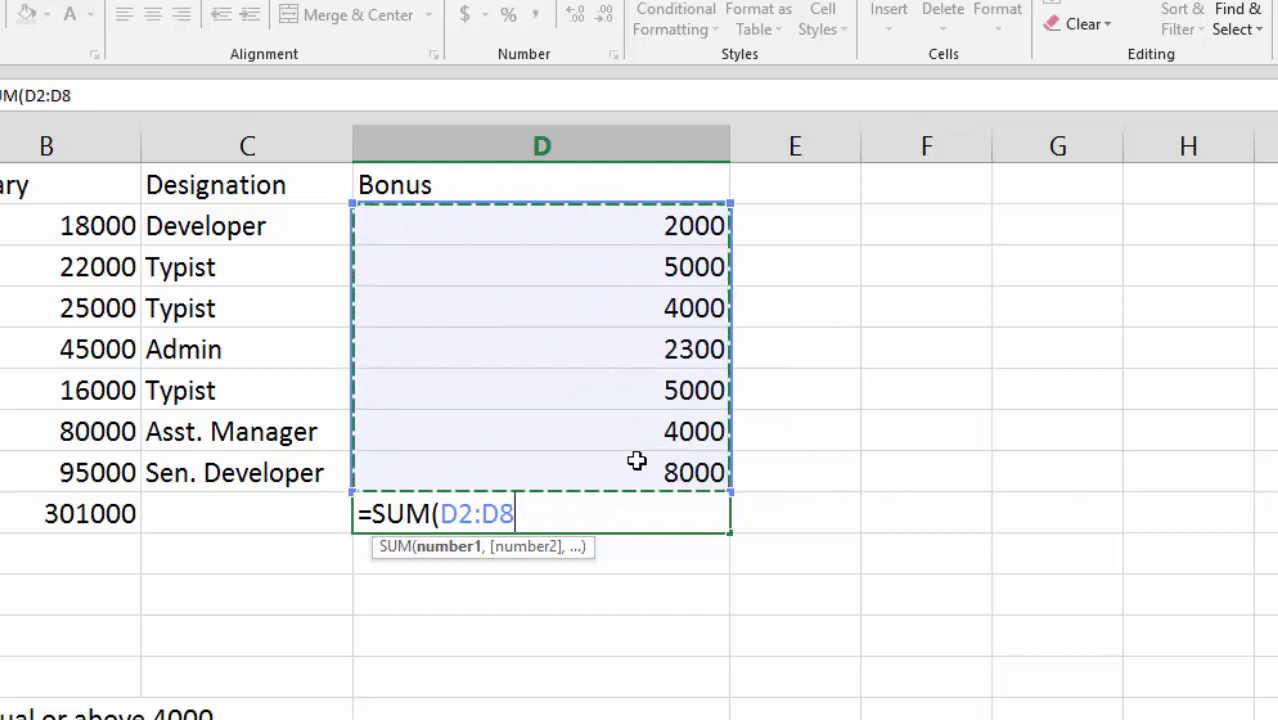
type(")")
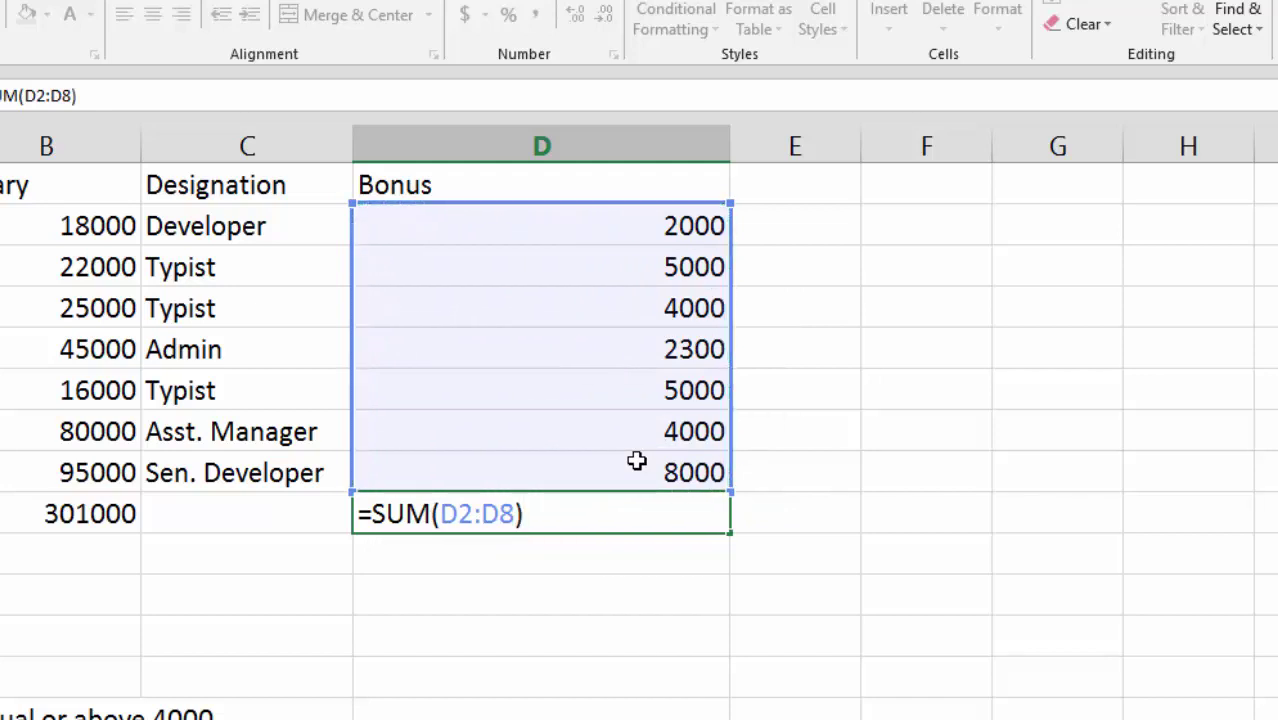
key("Return")
- Enter =MIN(B2:B8) in D10 to show the minimum salary of 16000
scroll(585, 513, "down", 1)
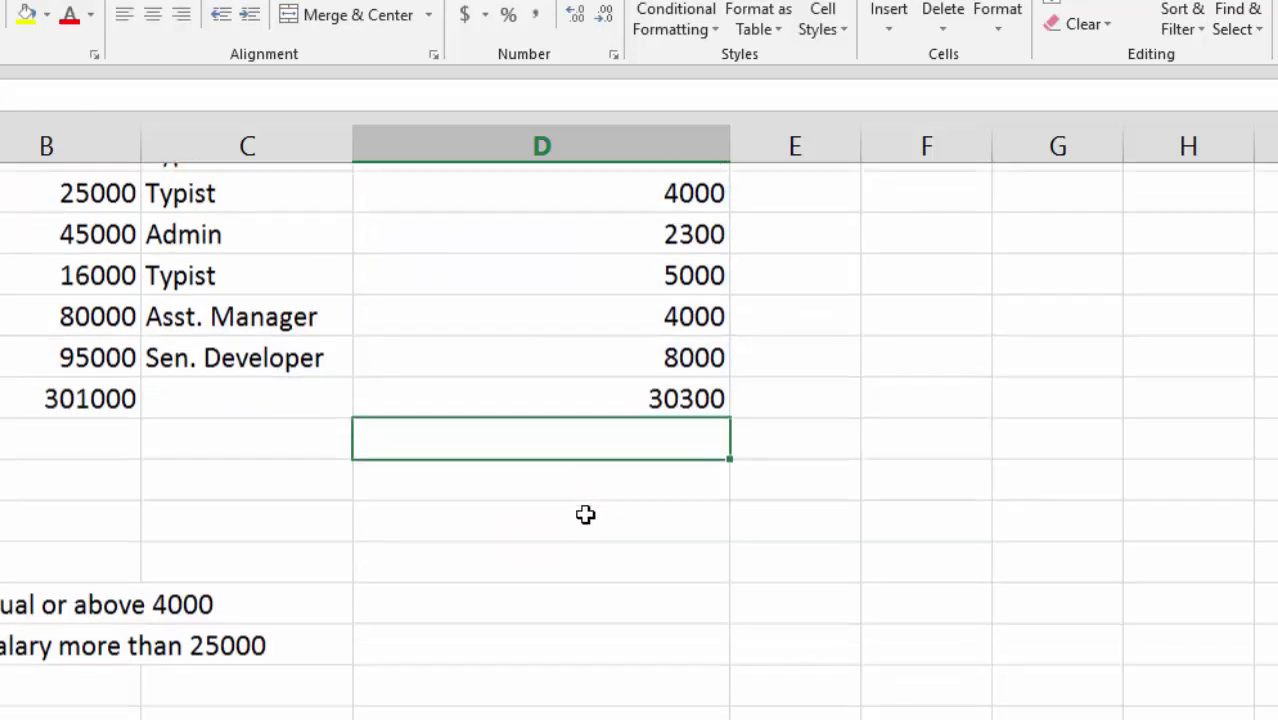
scroll(585, 513, "up", 1)
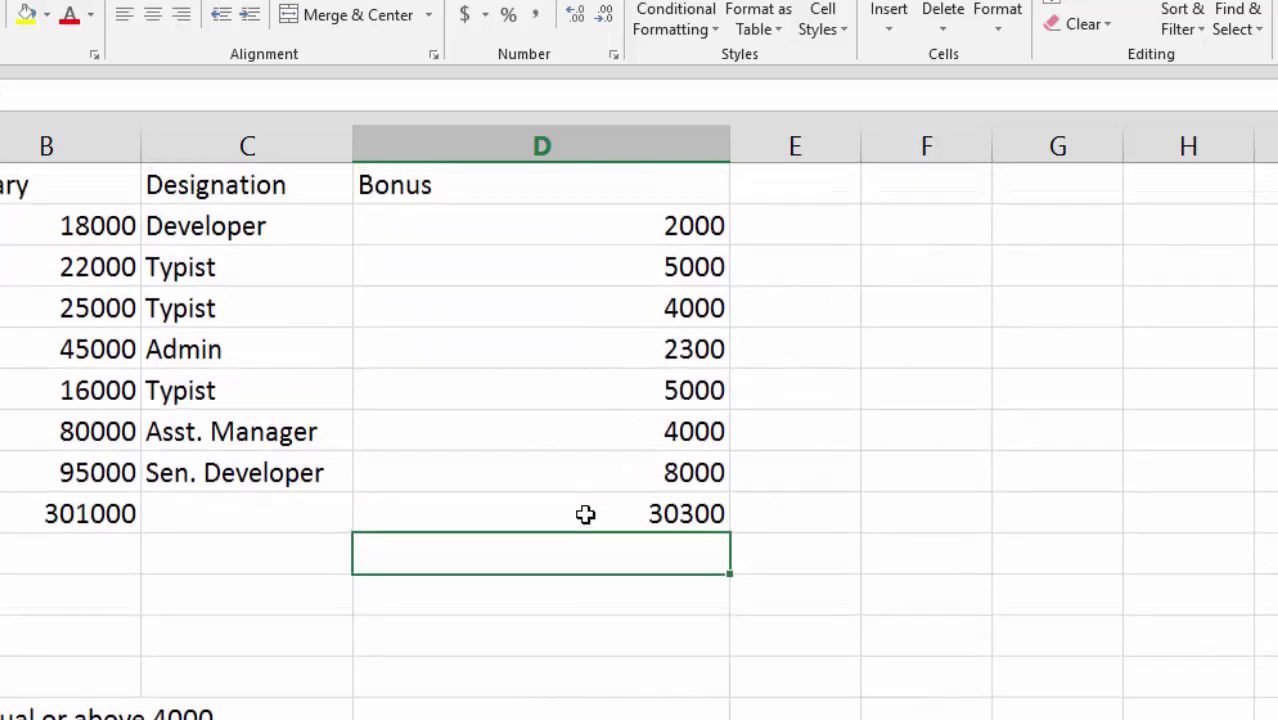
type("=mi")
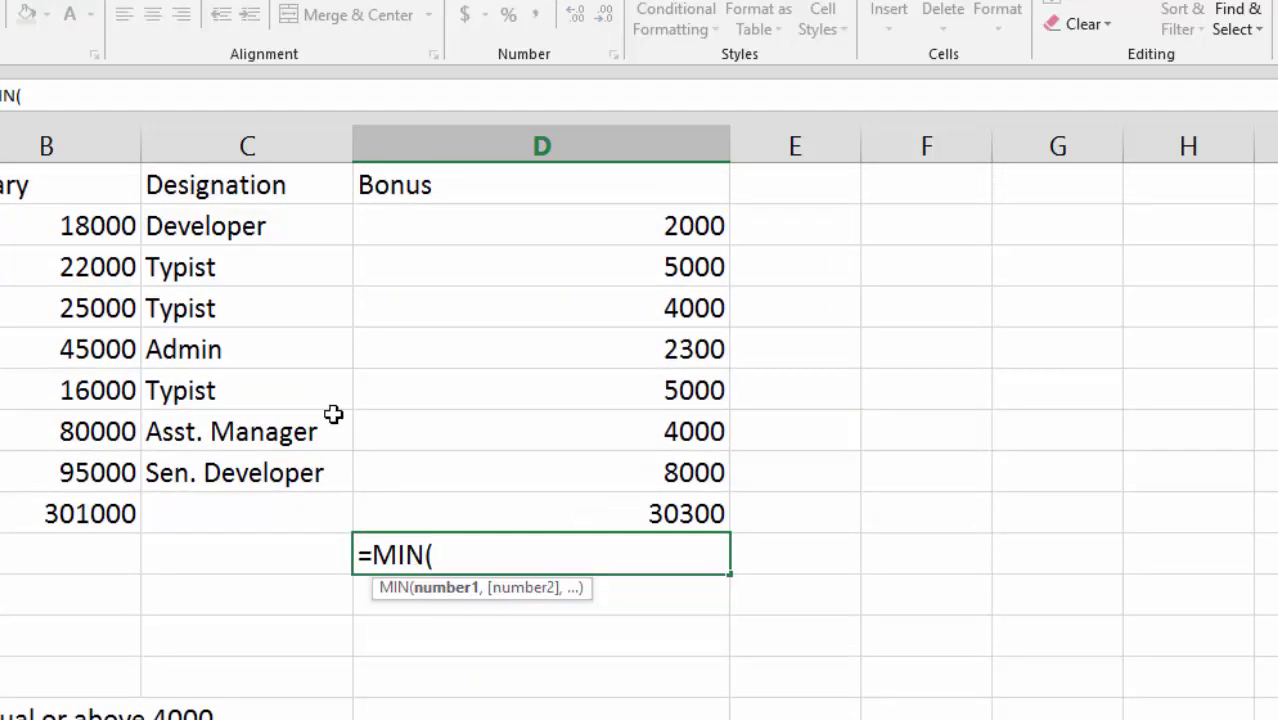
left_click_drag(85, 226, 85, 468)
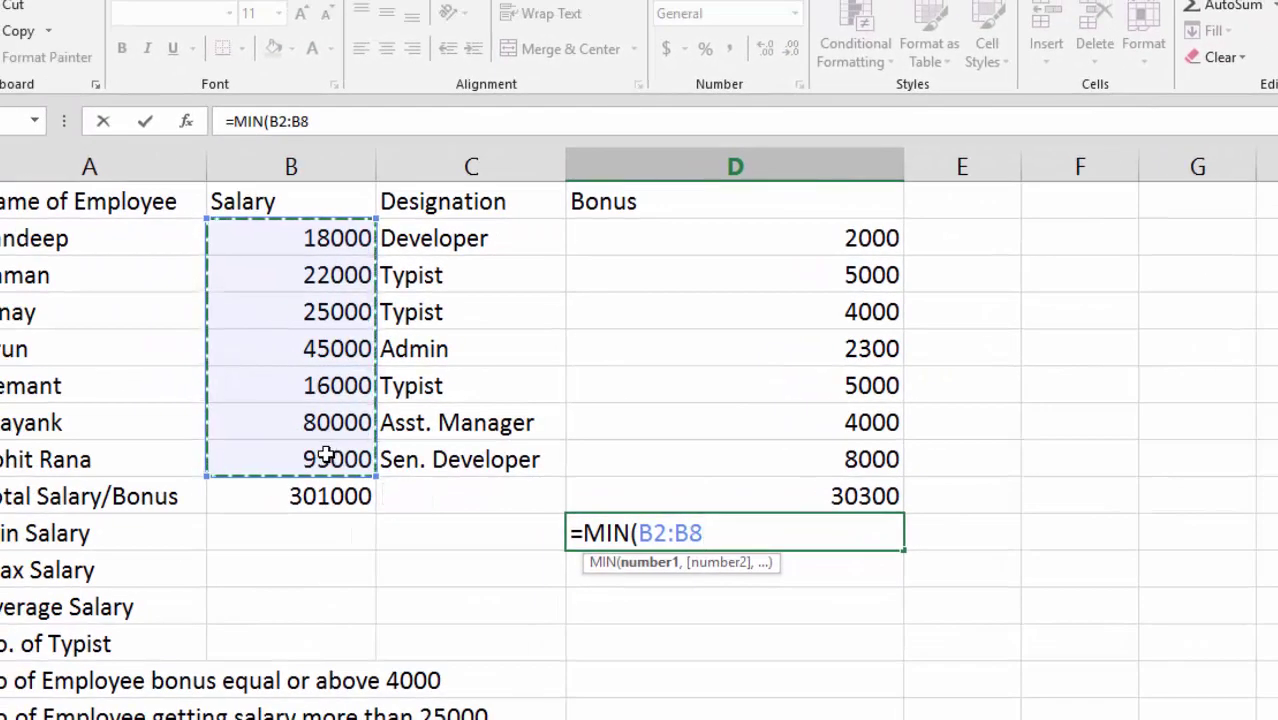
key("Return")
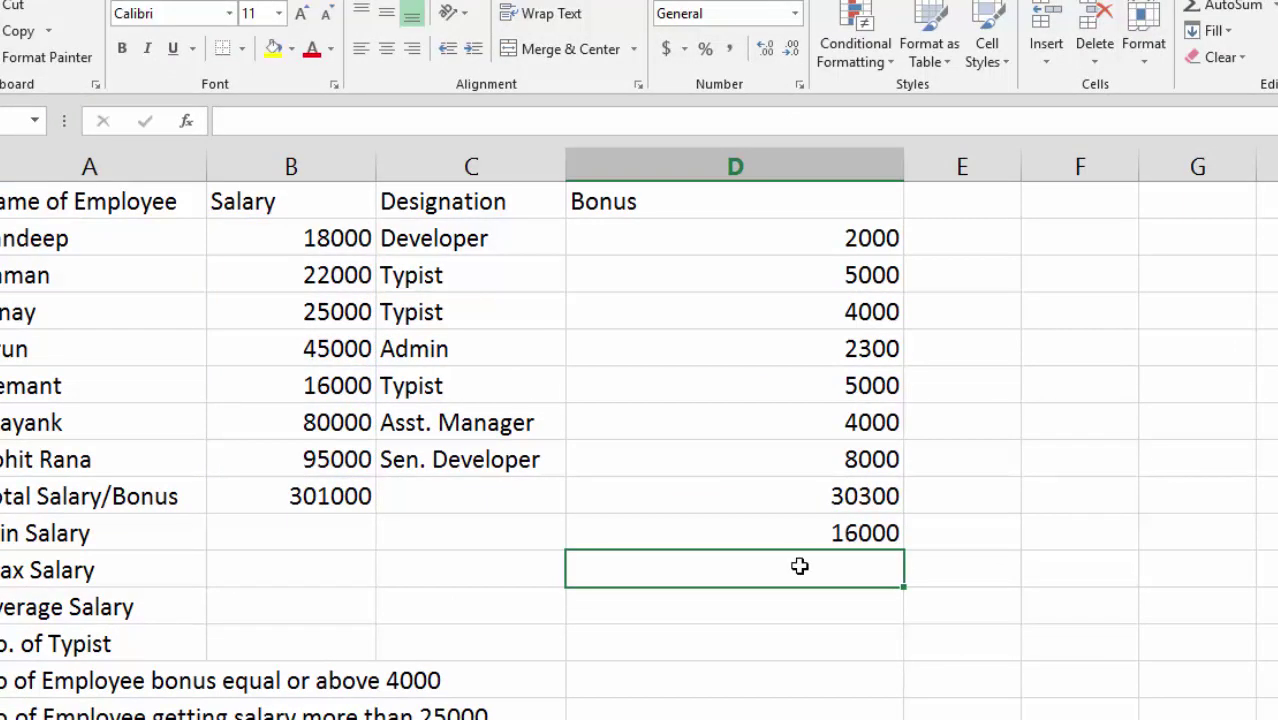
- Enter =MAX(B2:B8) in D11 to show the maximum salary of 95000
type("=max")
key("Tab")
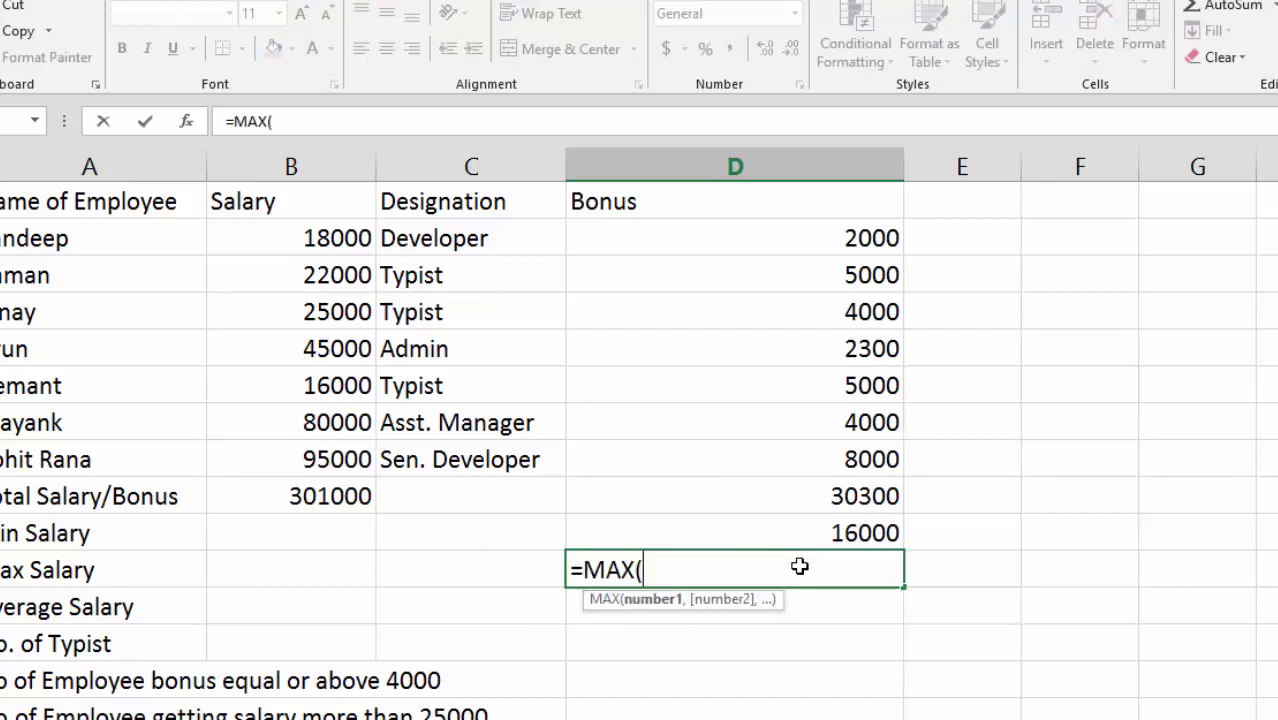
left_click_drag(275, 235, 316, 452)
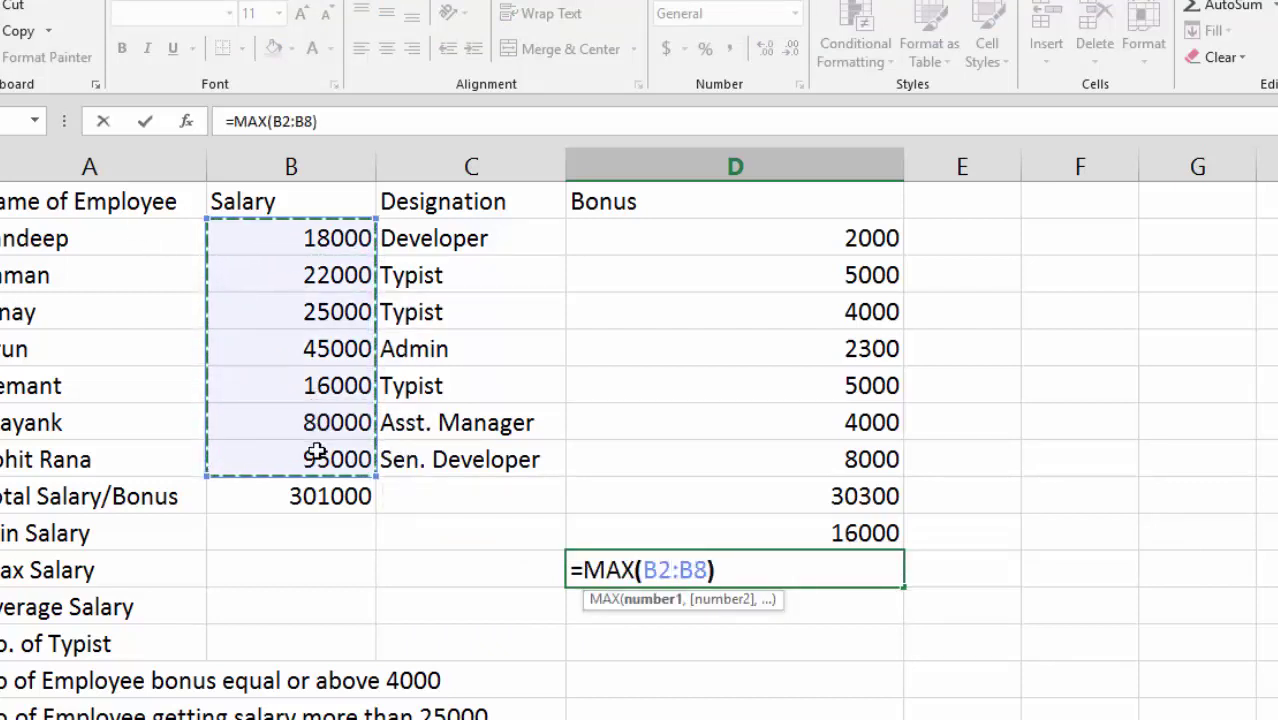
type(")")
key("Return")
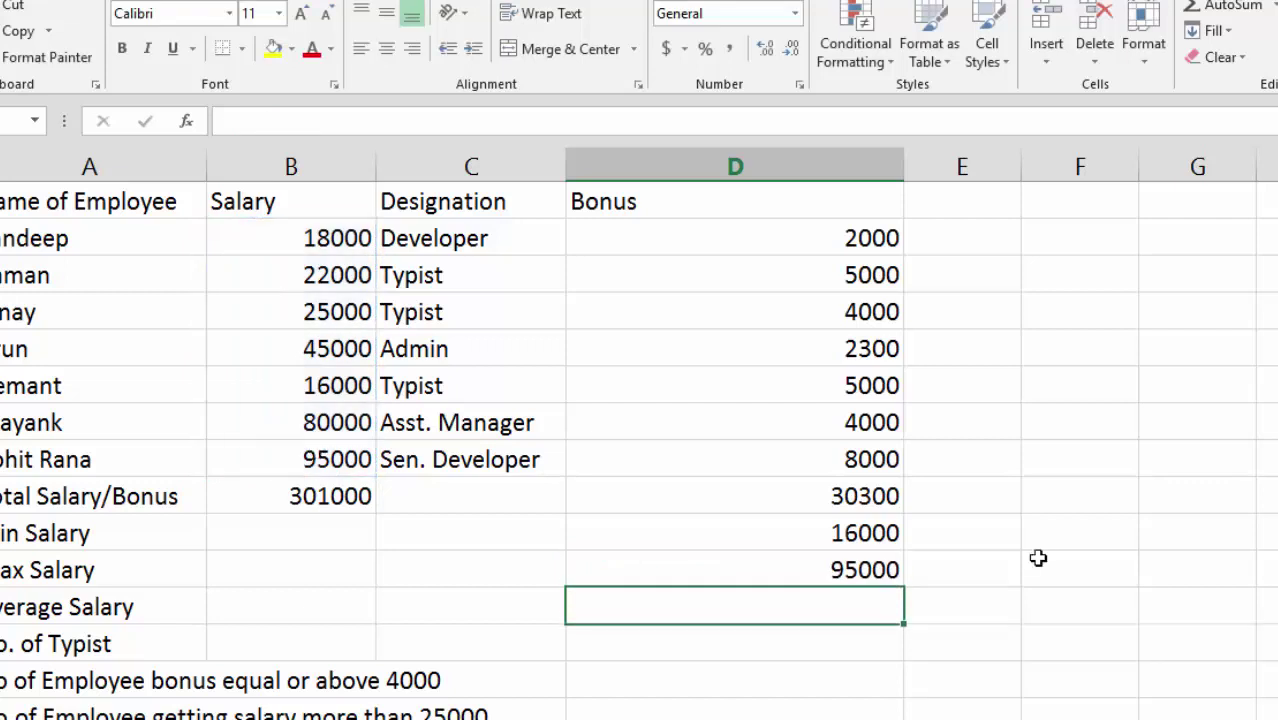
- Enter =AVERAGE(B2:B8) in D12 to show the average salary of 43000
type("=av")
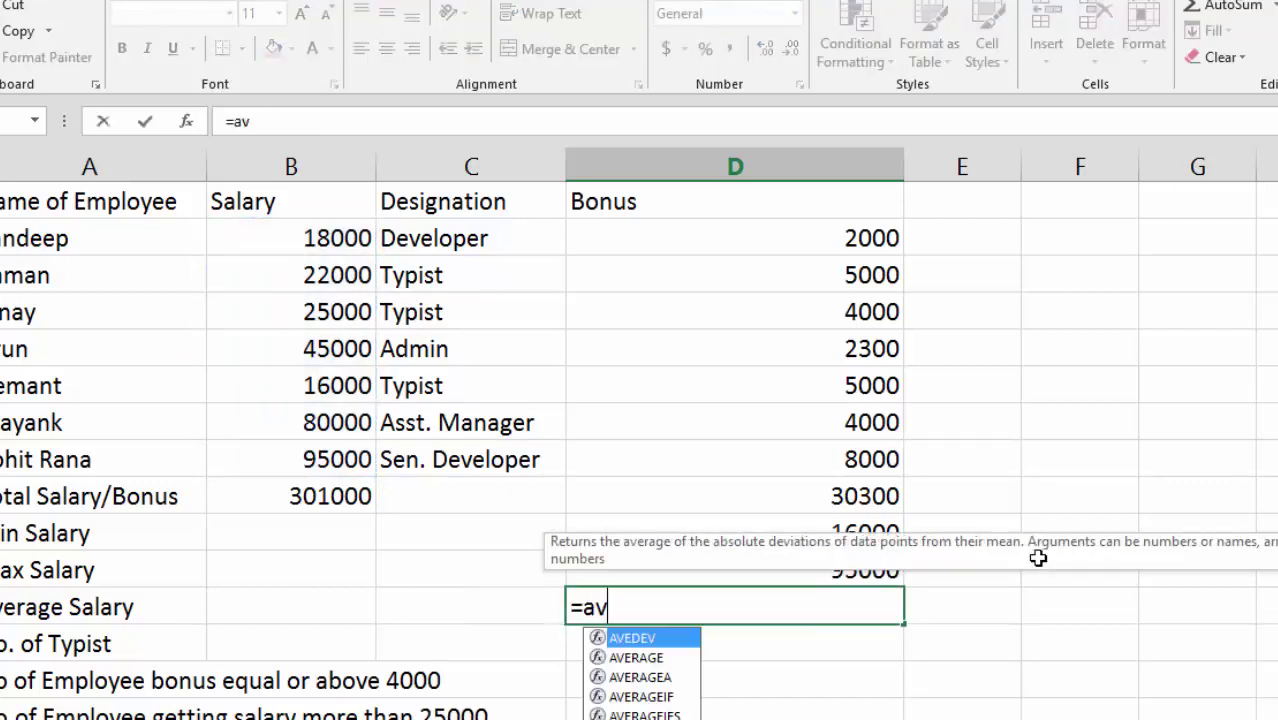
type("er")
key("Tab")
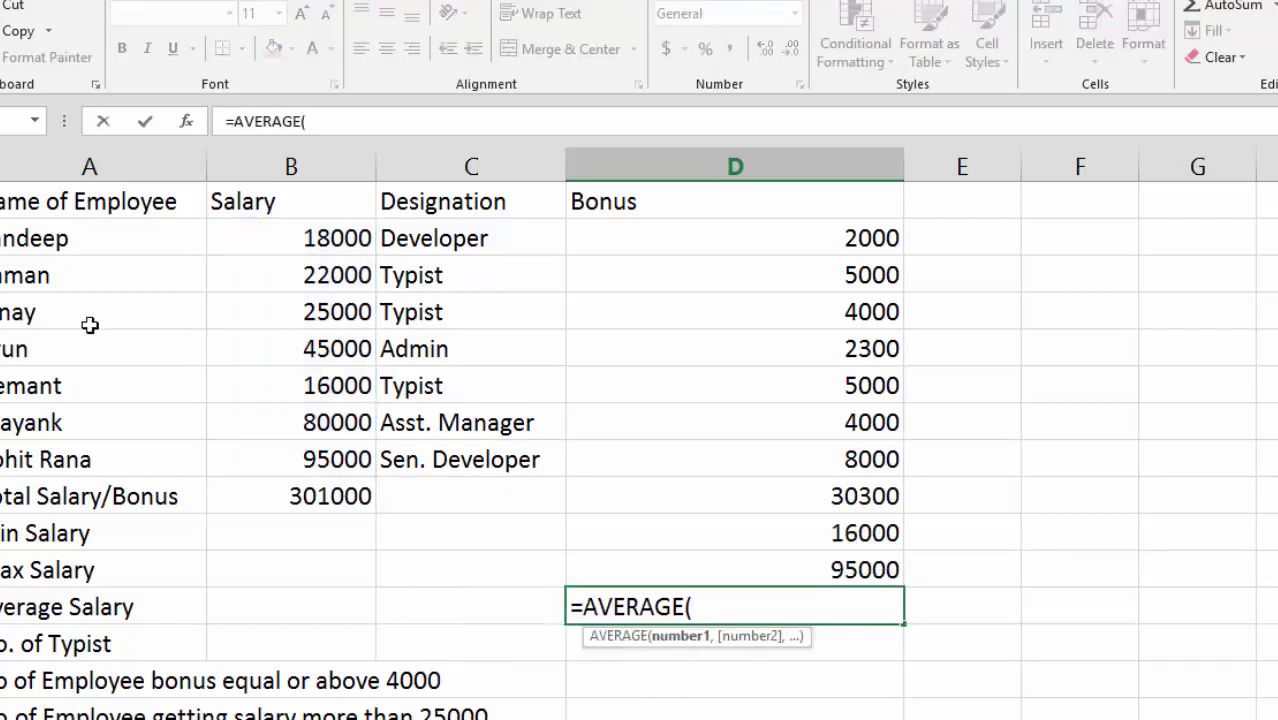
left_click_drag(305, 238, 340, 450)
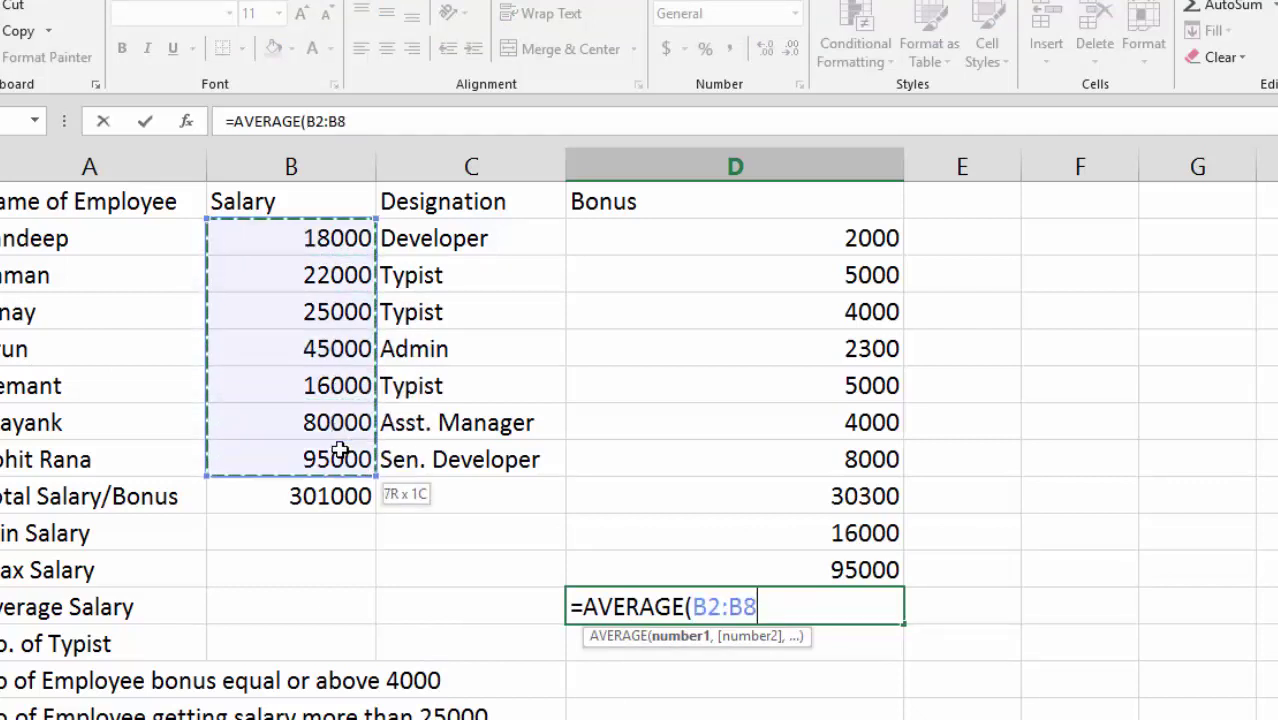
key("Return")
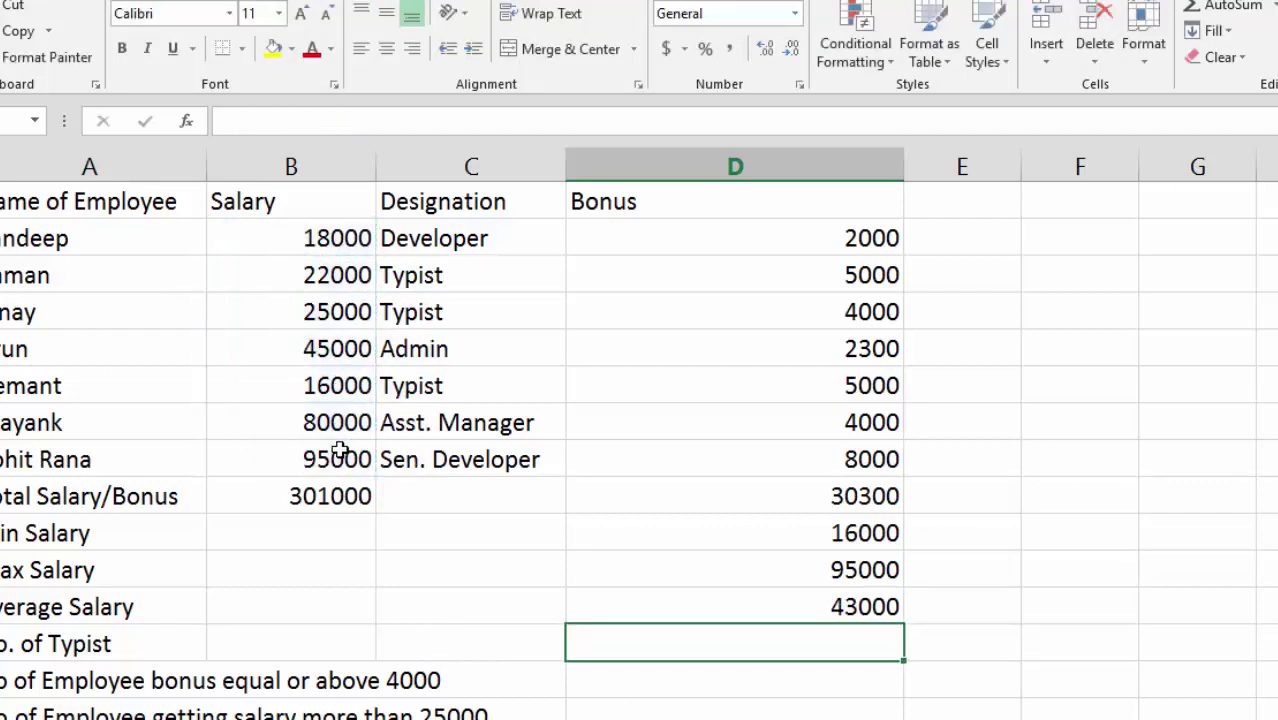
key("Up")
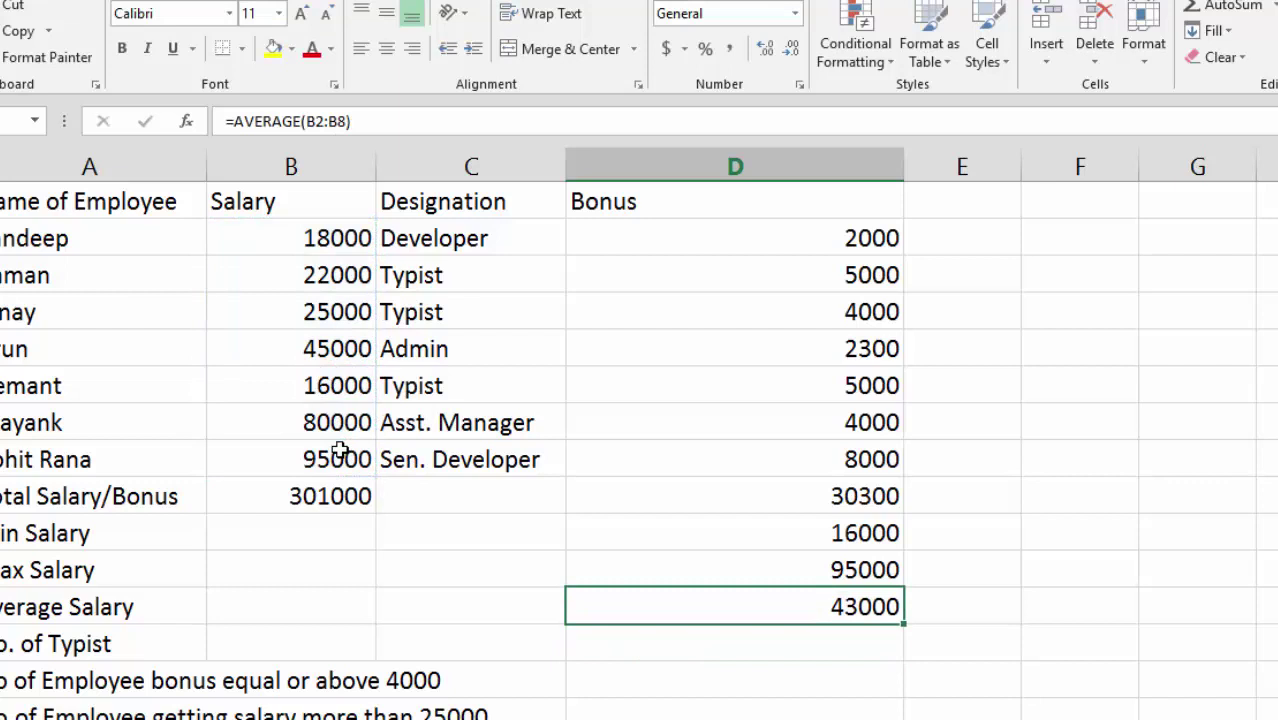
scroll(342, 450, "down", 1)
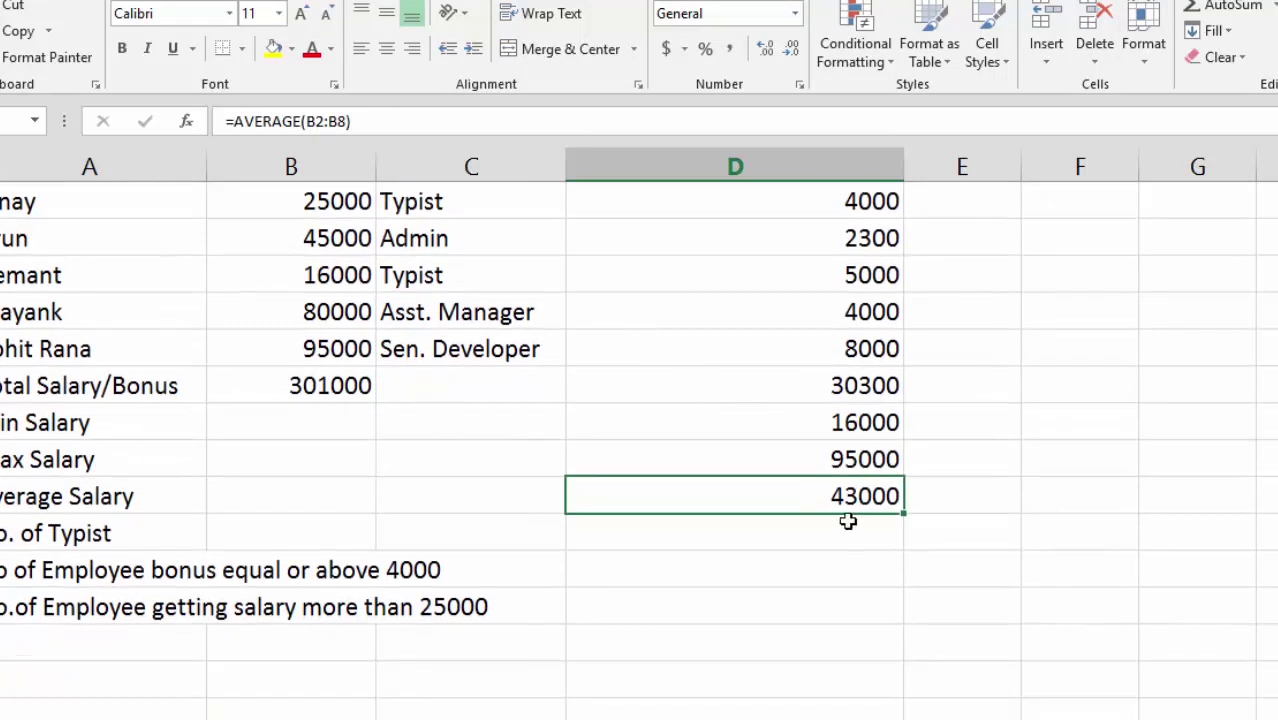
left_click(795, 537)
left_click(751, 568)
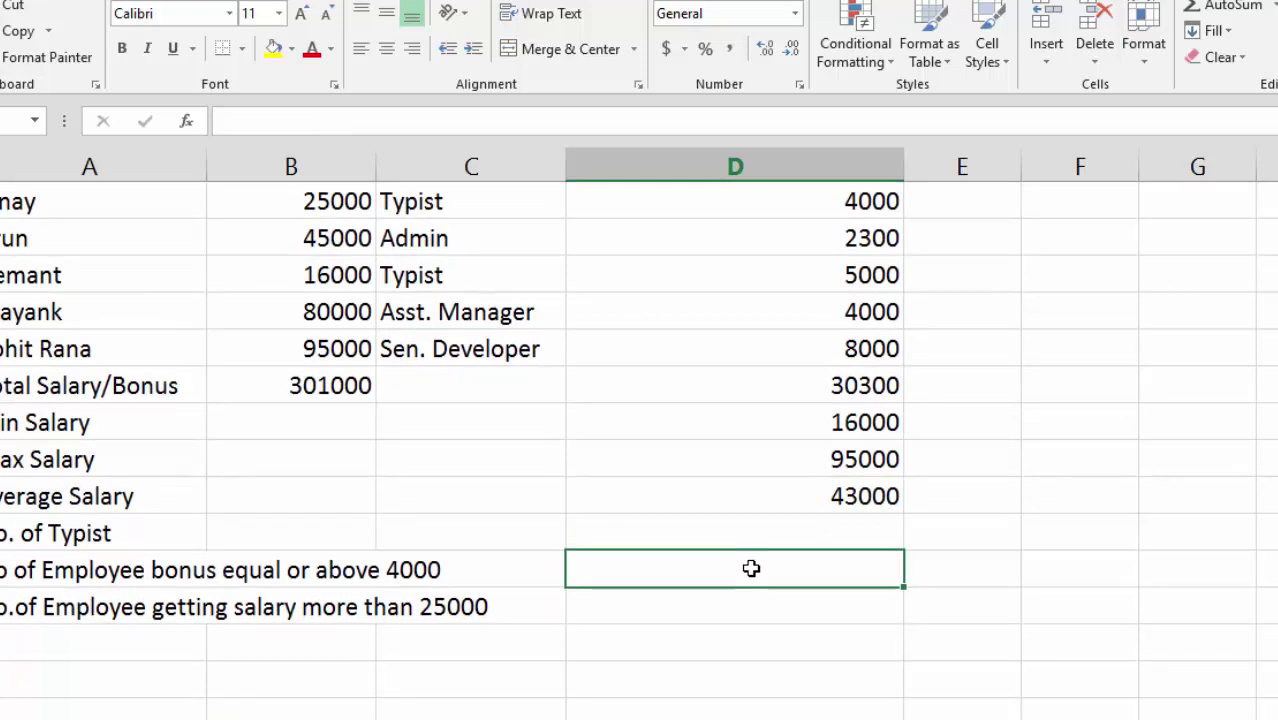
left_click(666, 610)
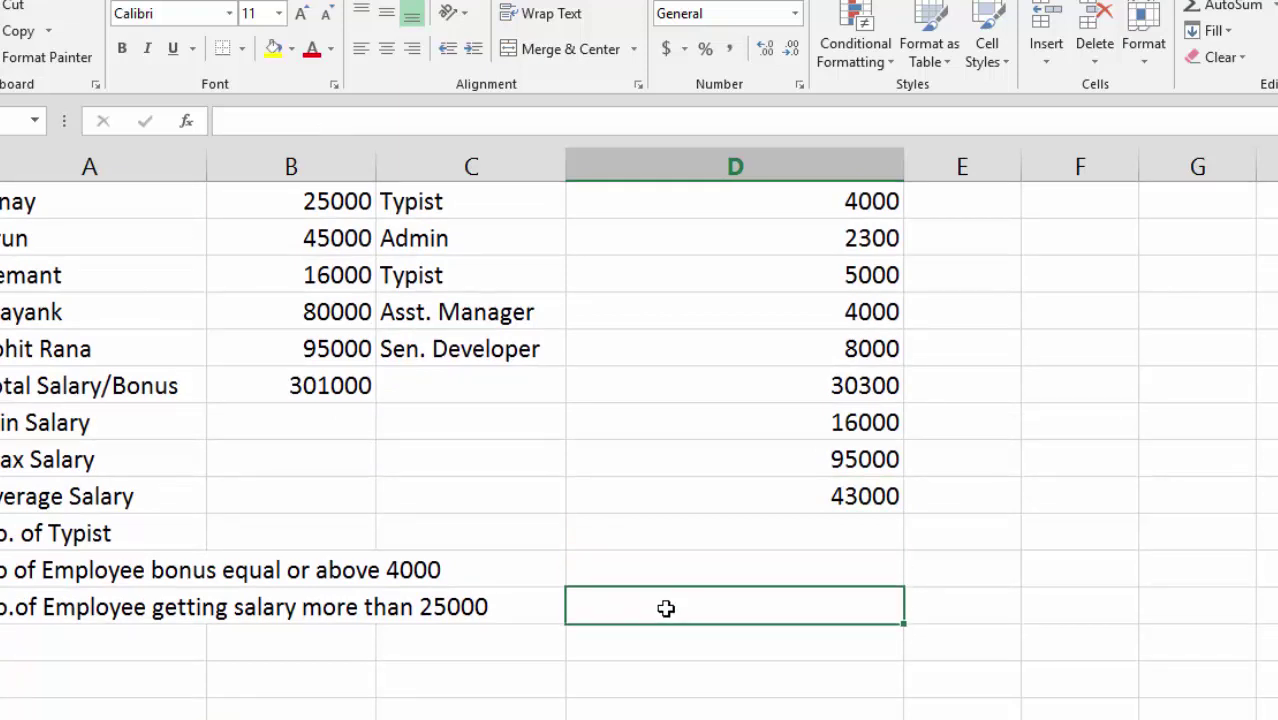
scroll(666, 608, "up", 1)
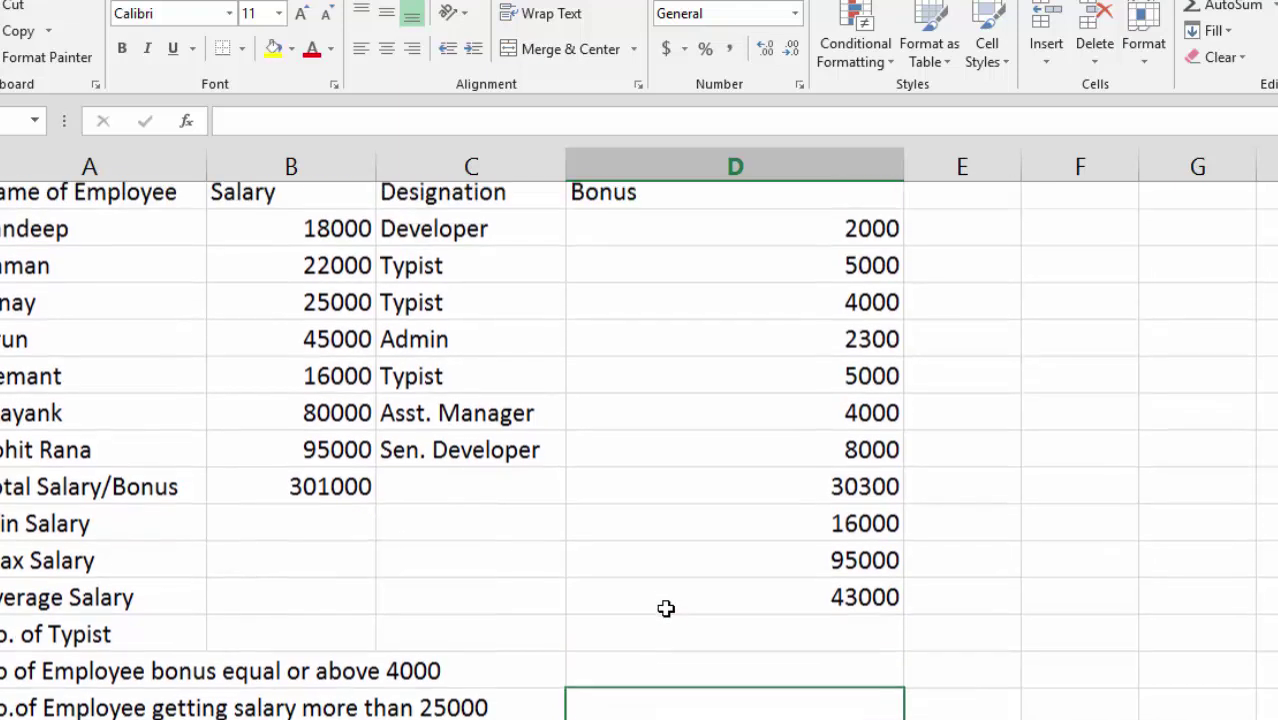
left_click(793, 240)
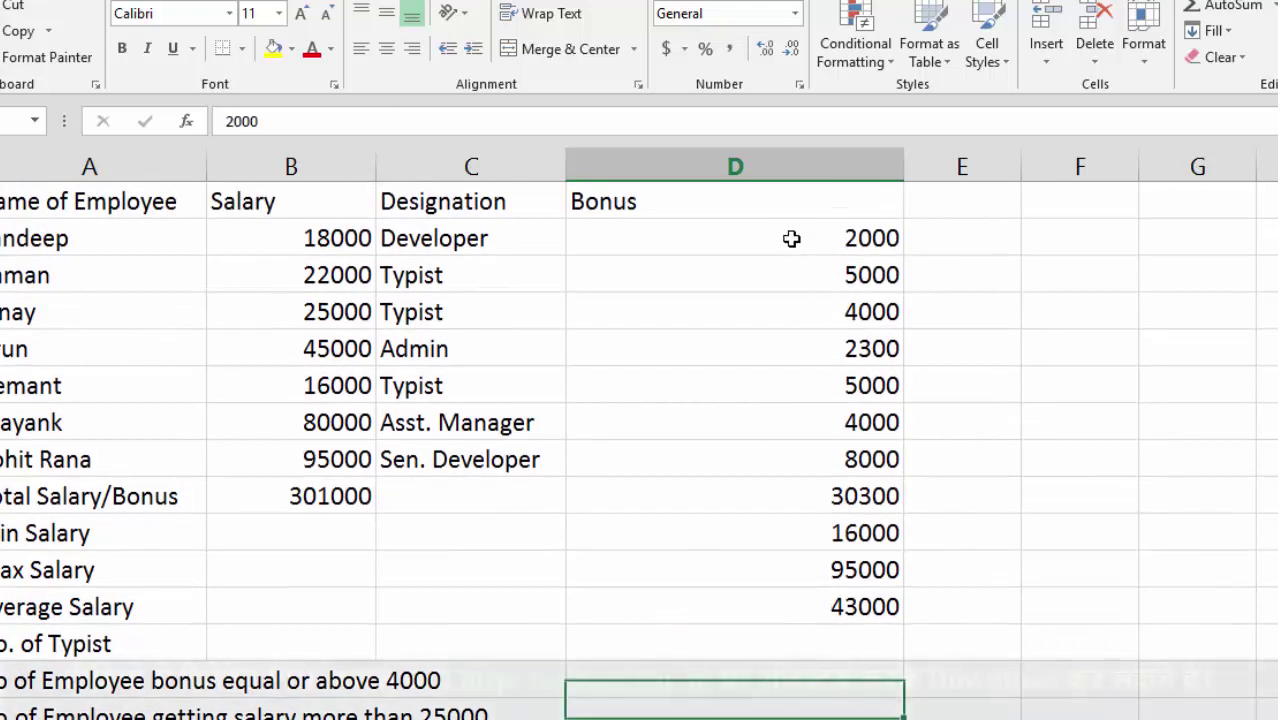
left_click(753, 470)
scroll(753, 488, "down", 3)
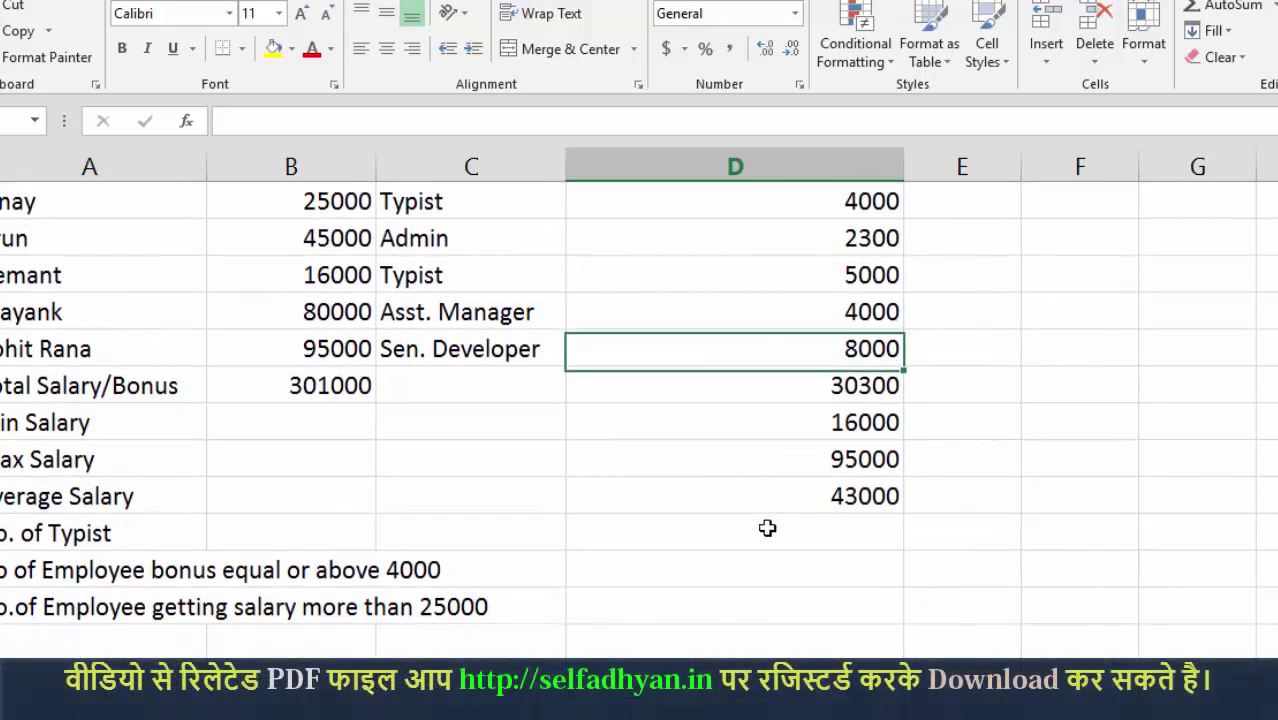
left_click(770, 530)
- Count typists with =COUNTIF(C2:C8,"typist") in the No. of Typist row, giving 3
type("=")
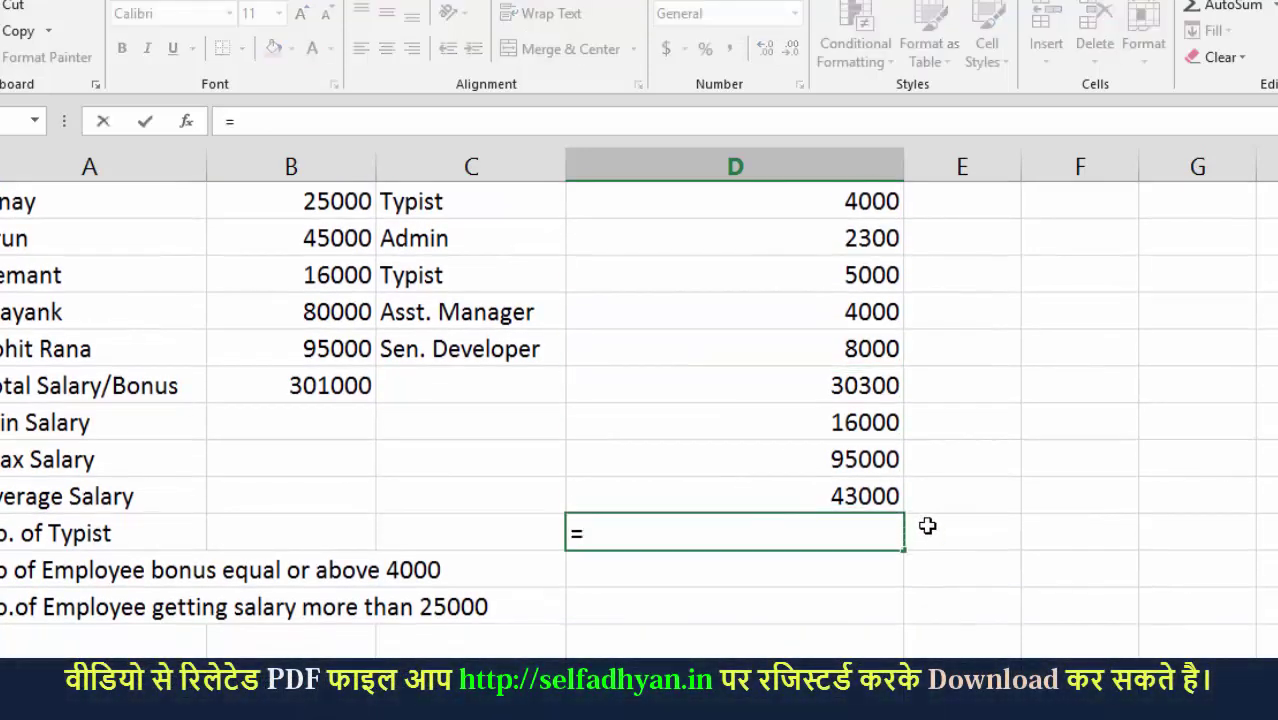
type("c")
type("ountif")
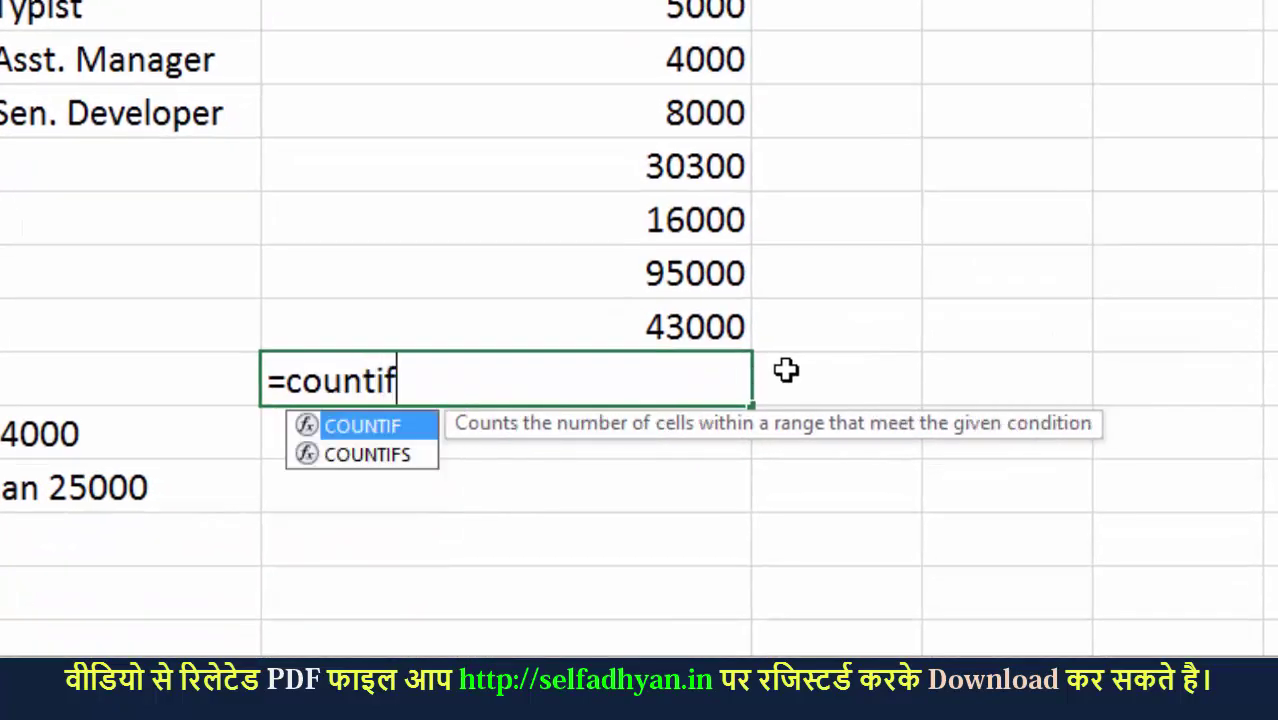
key("Tab")
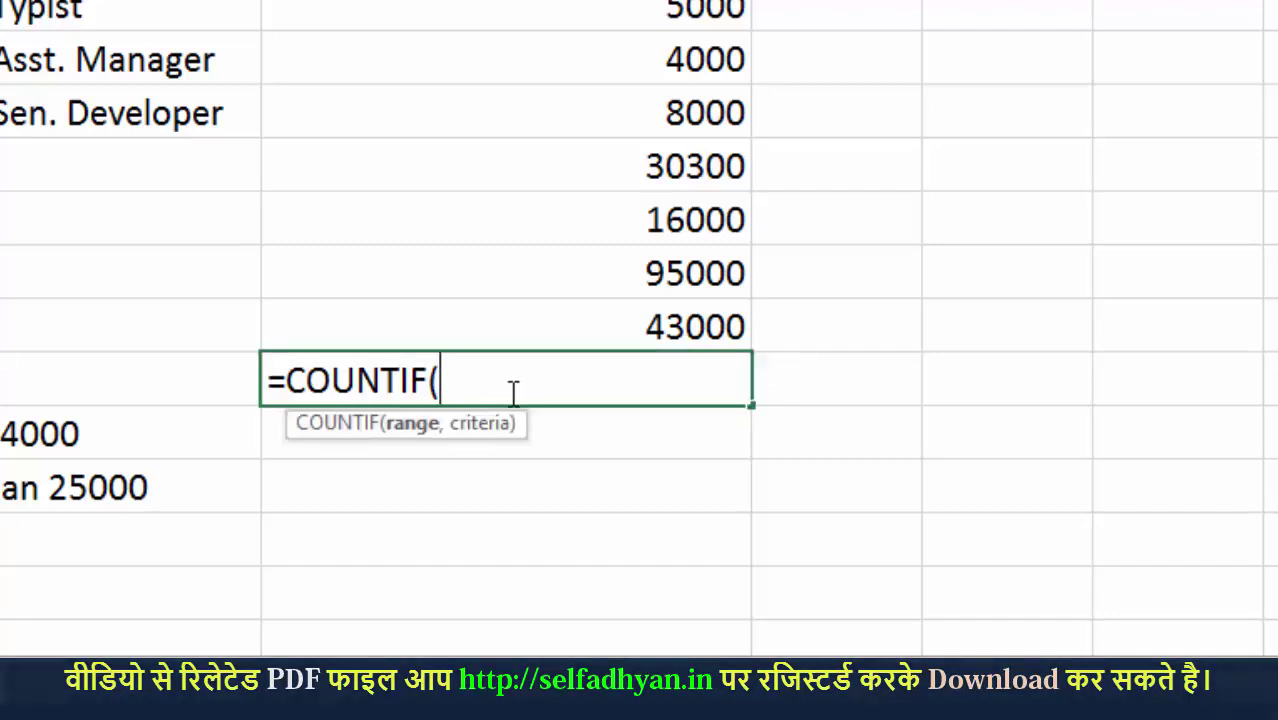
scroll(513, 390, "up", 1)
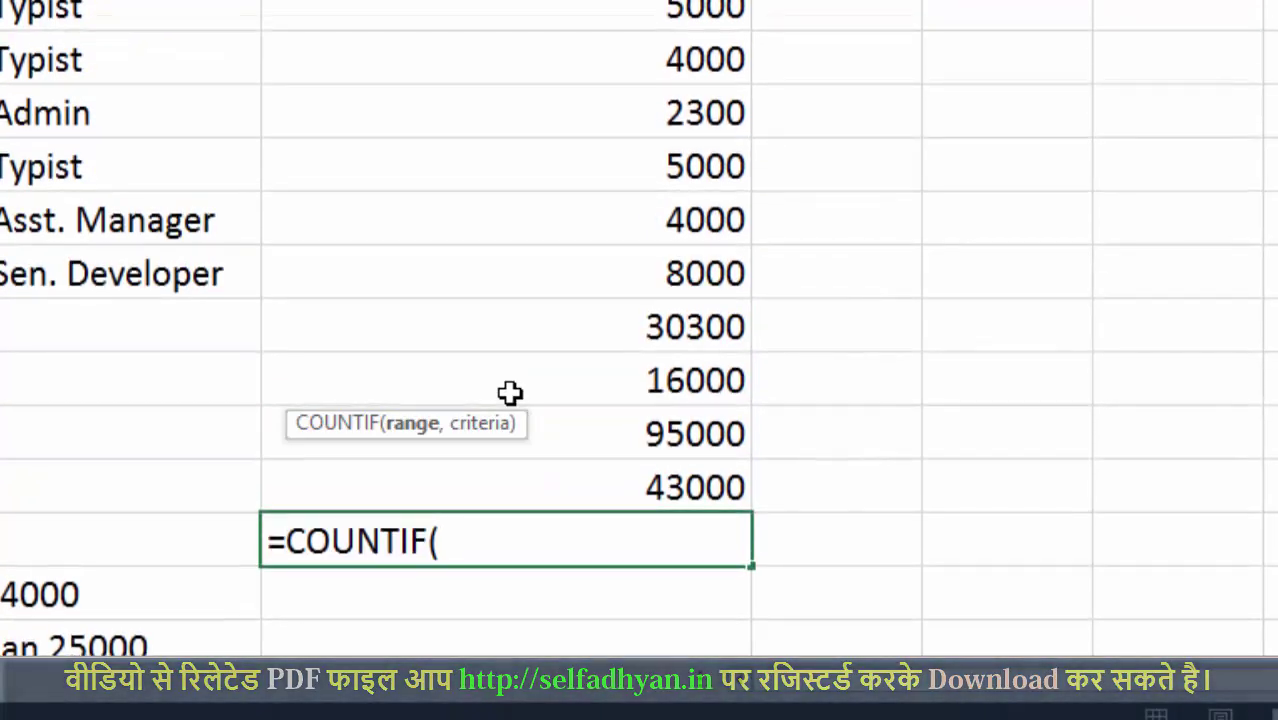
type("d2")
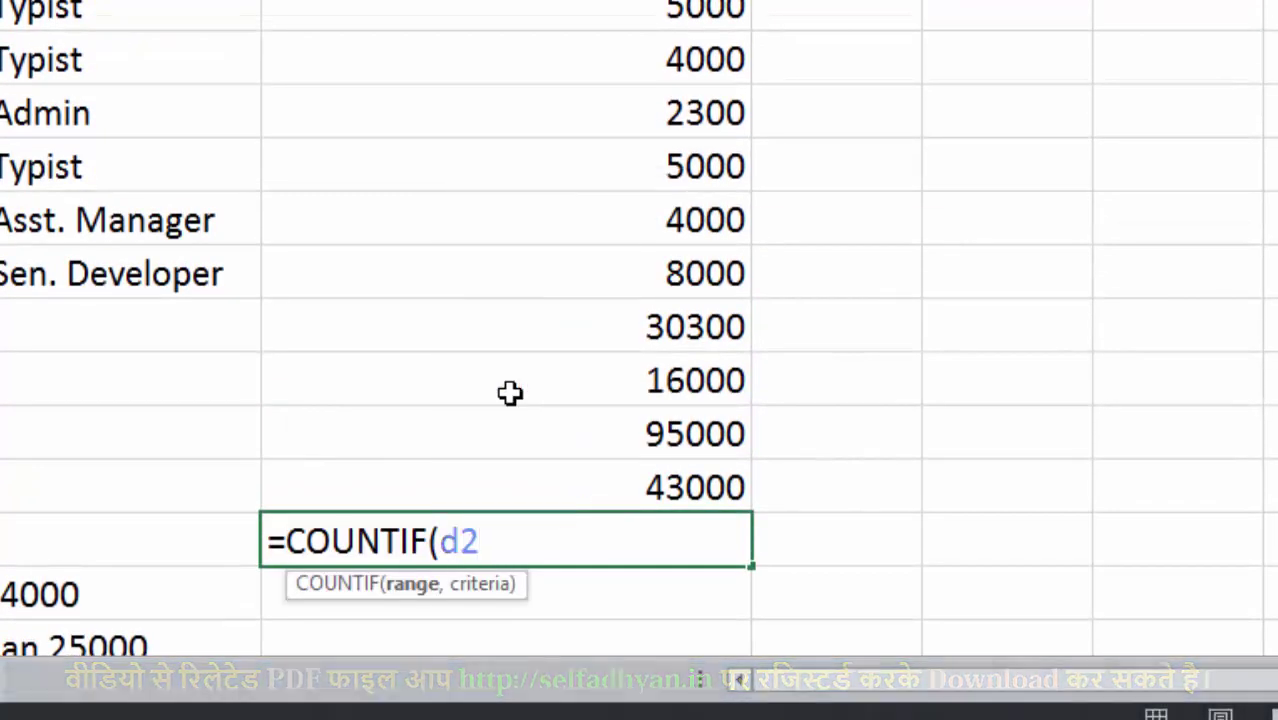
key("BackSpace")
key("BackSpace")
type("c")
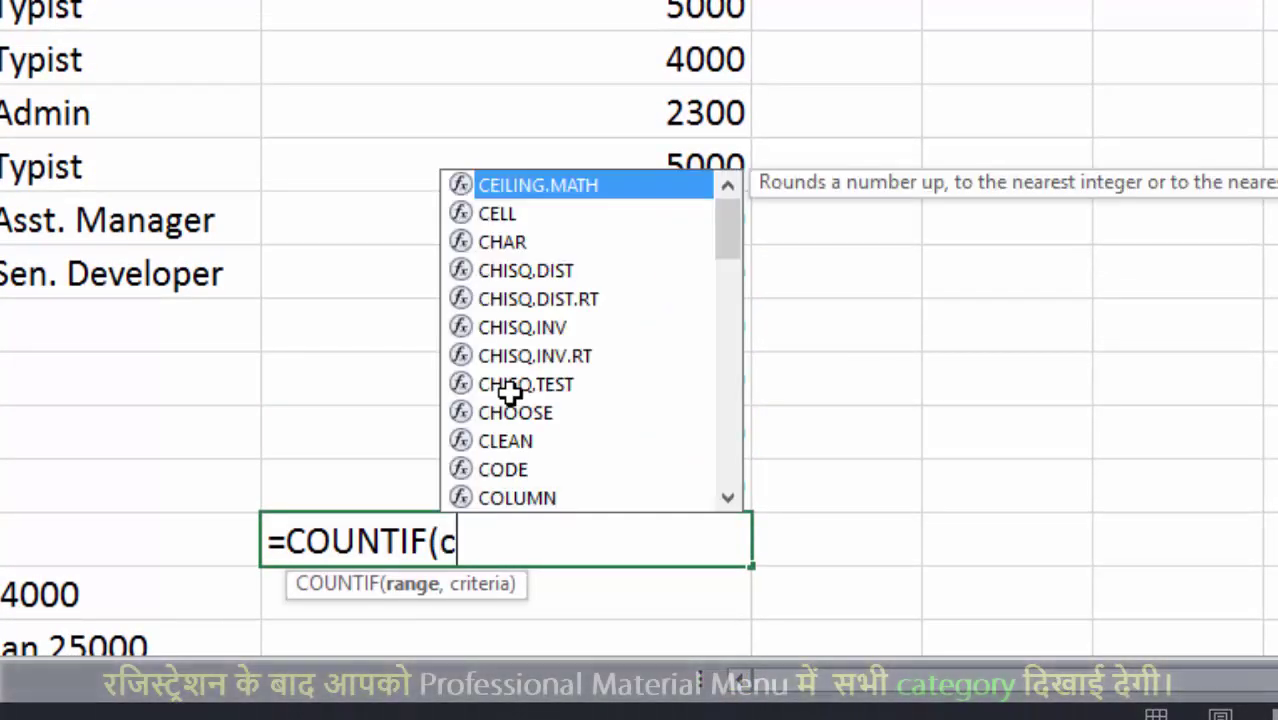
type("2:c")
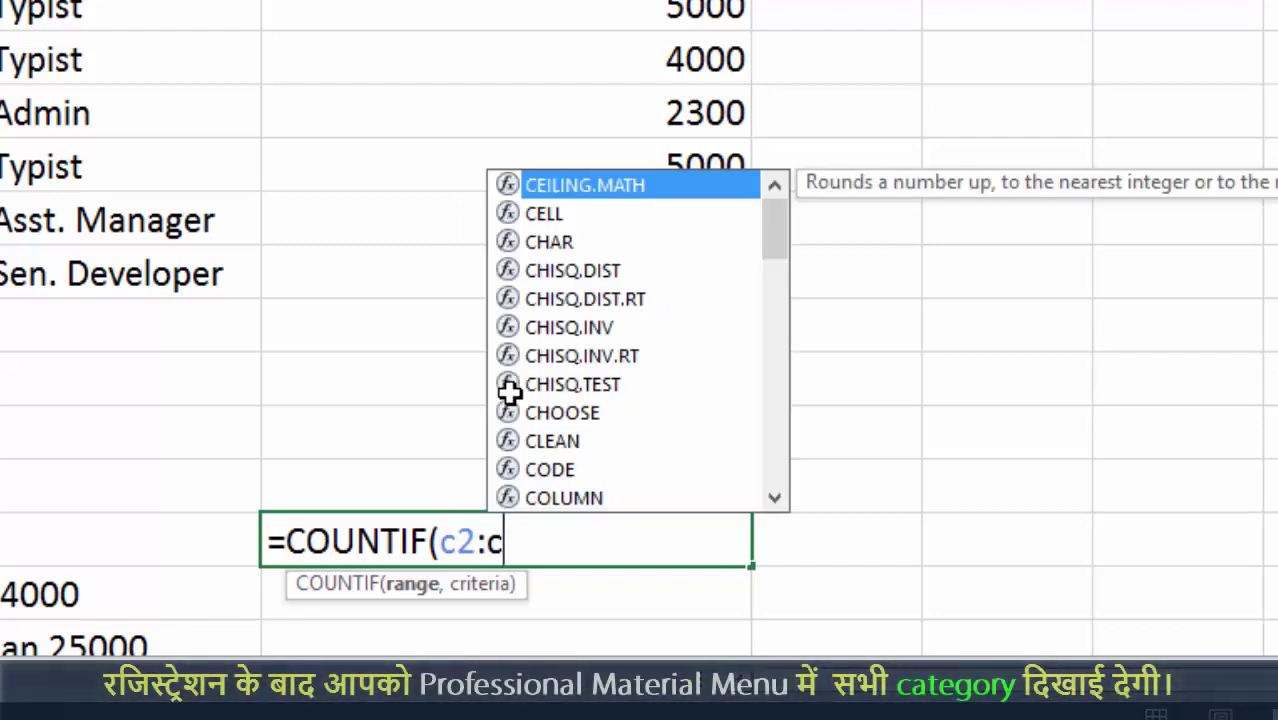
type("8")
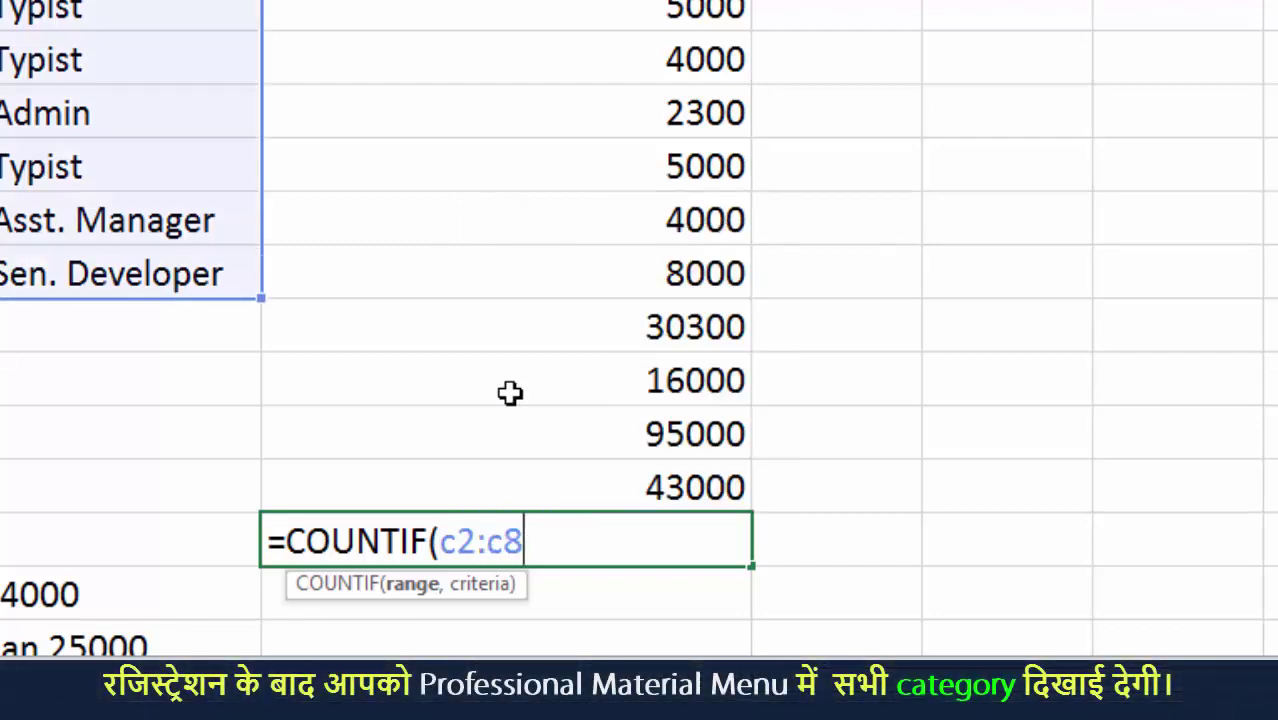
type(",\"typist")
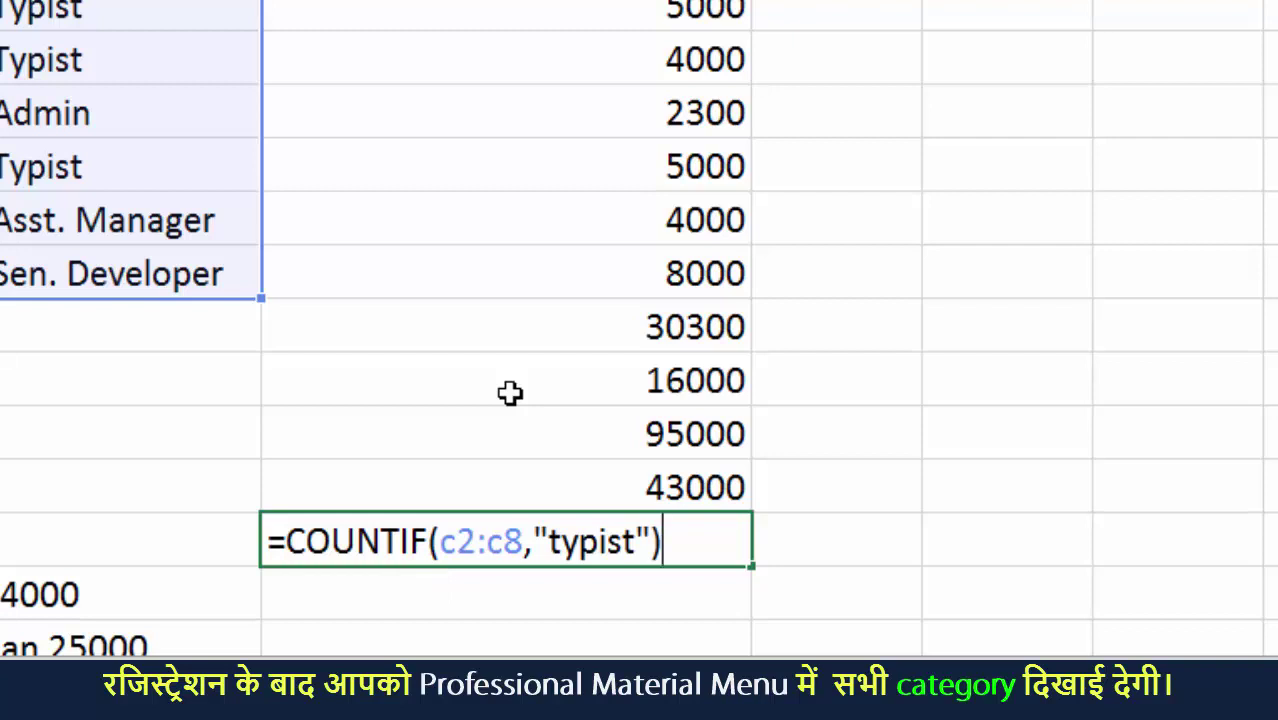
key("Return")
key("Up")
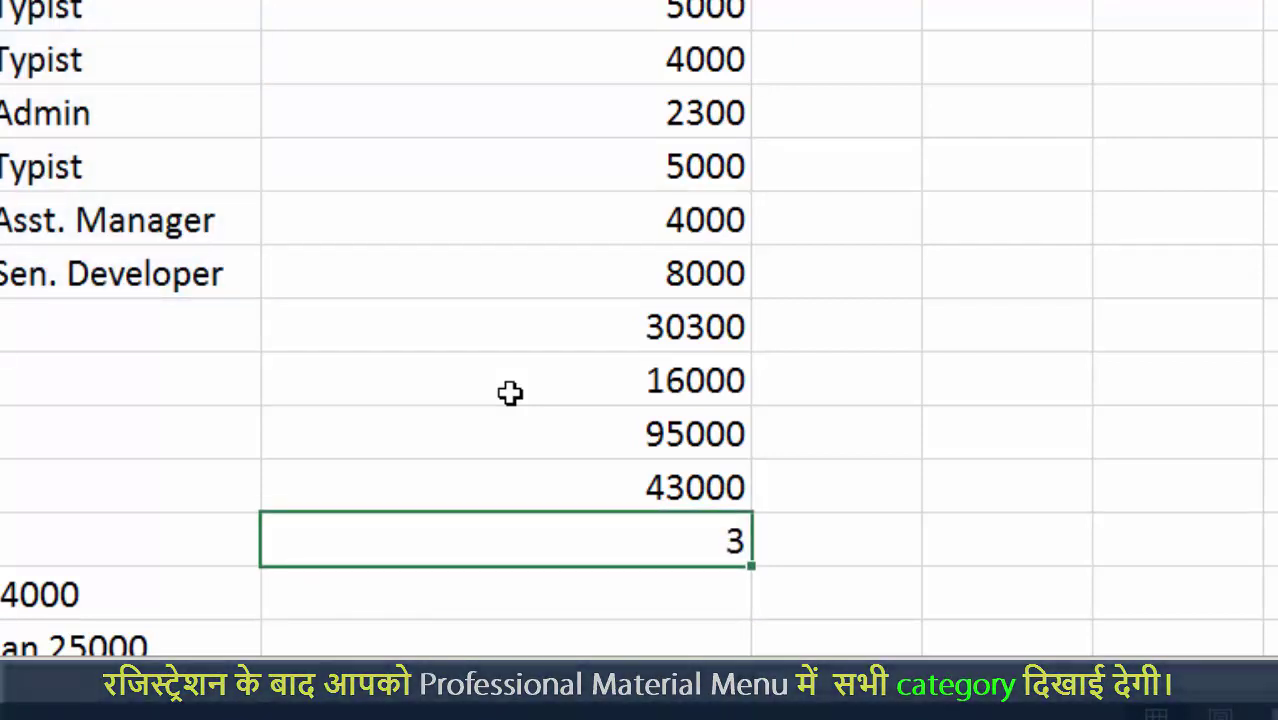
scroll(510, 393, "down", 1)
scroll(510, 393, "down", 1)
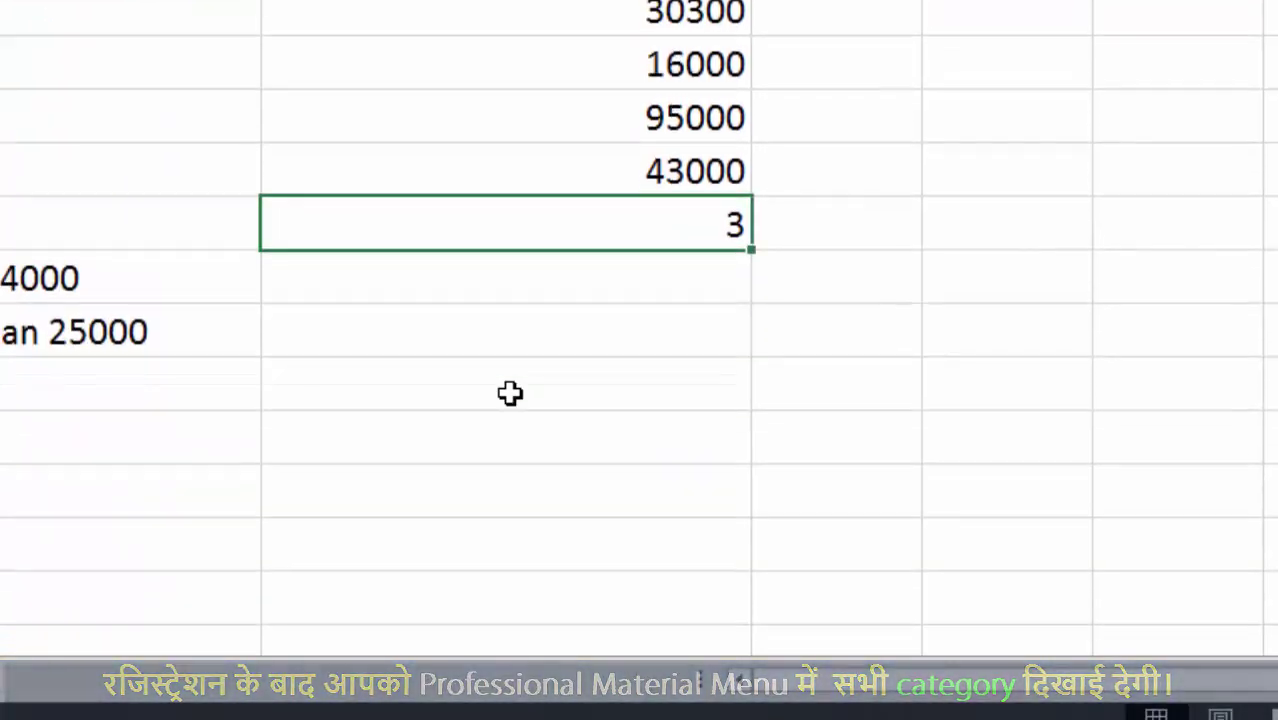
- Enter =COUNTIF(D2:D8,">=4000") in D14 to count bonuses of 4000 or more, giving 5
left_click(505, 272)
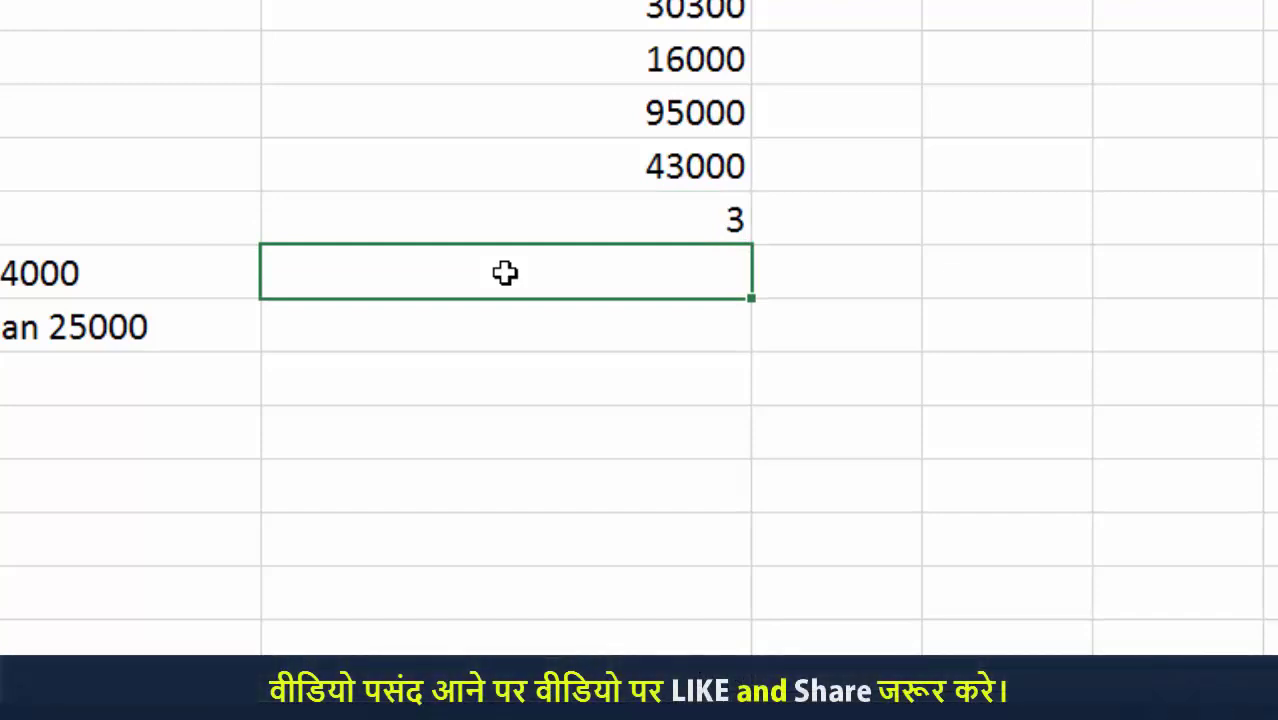
type("=if")
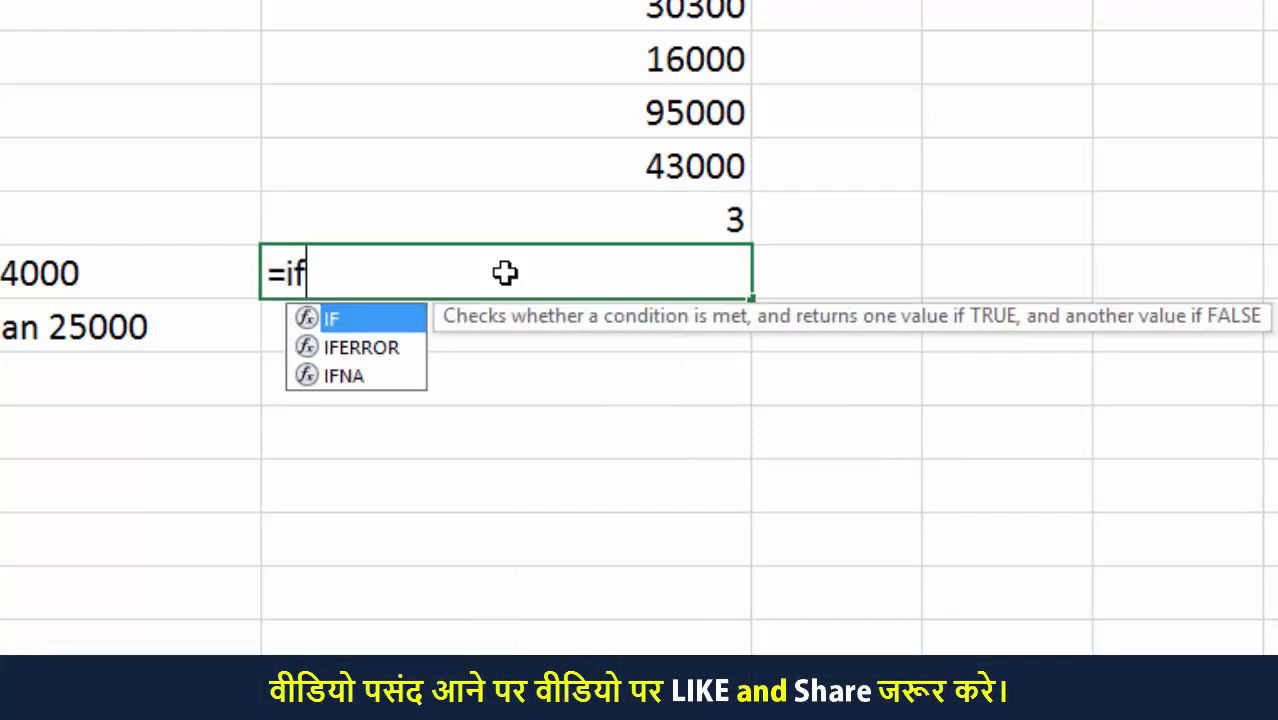
key("BackSpace")
key("BackSpace")
type("cou")
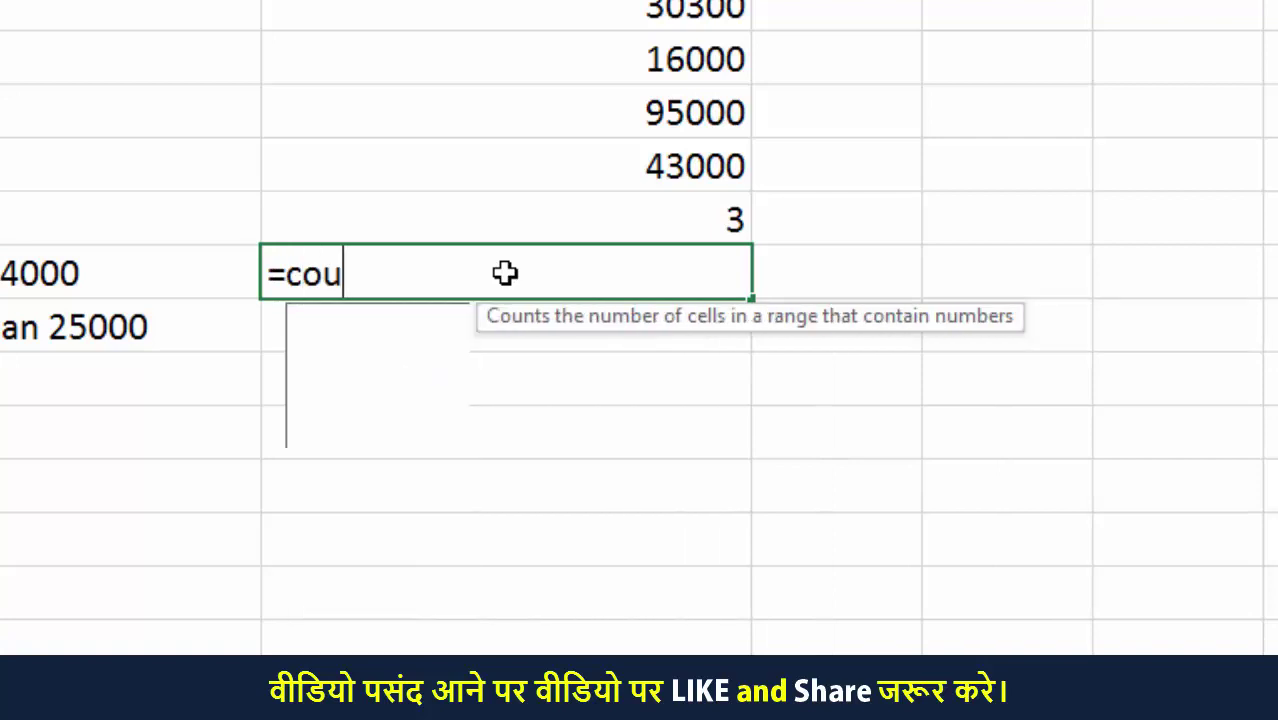
type("nti")
key("Tab")
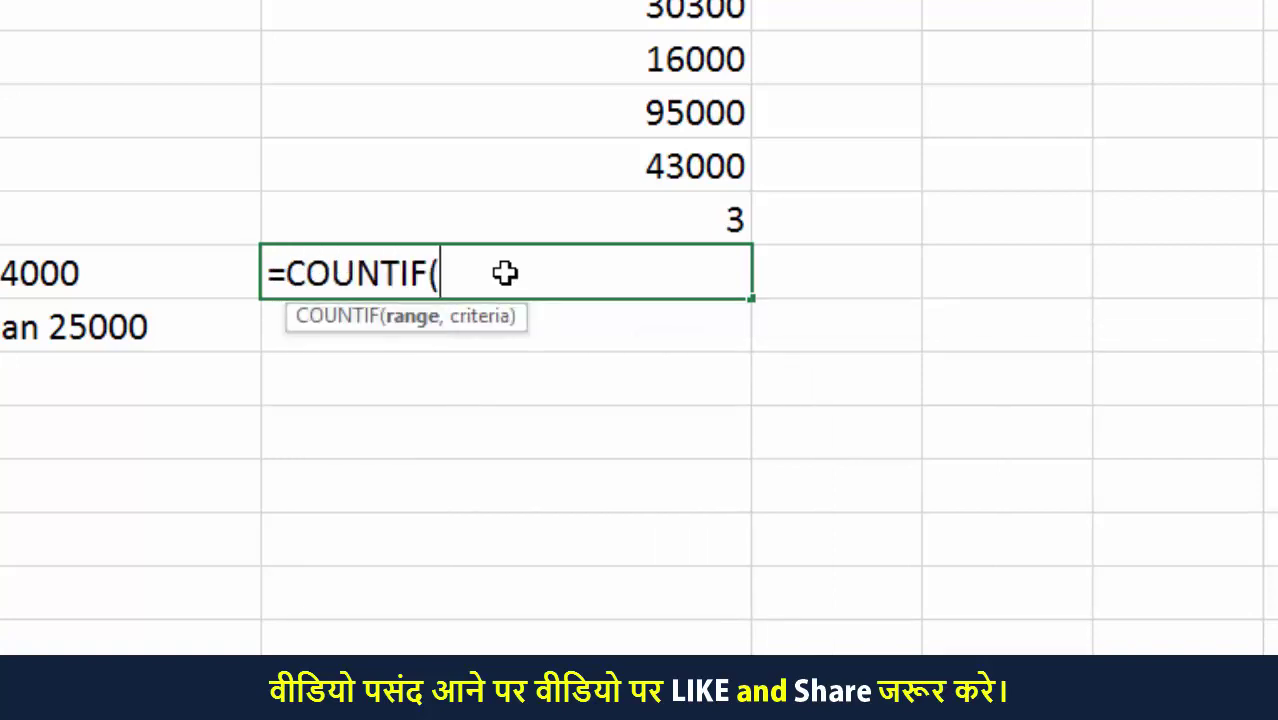
type("d2:")
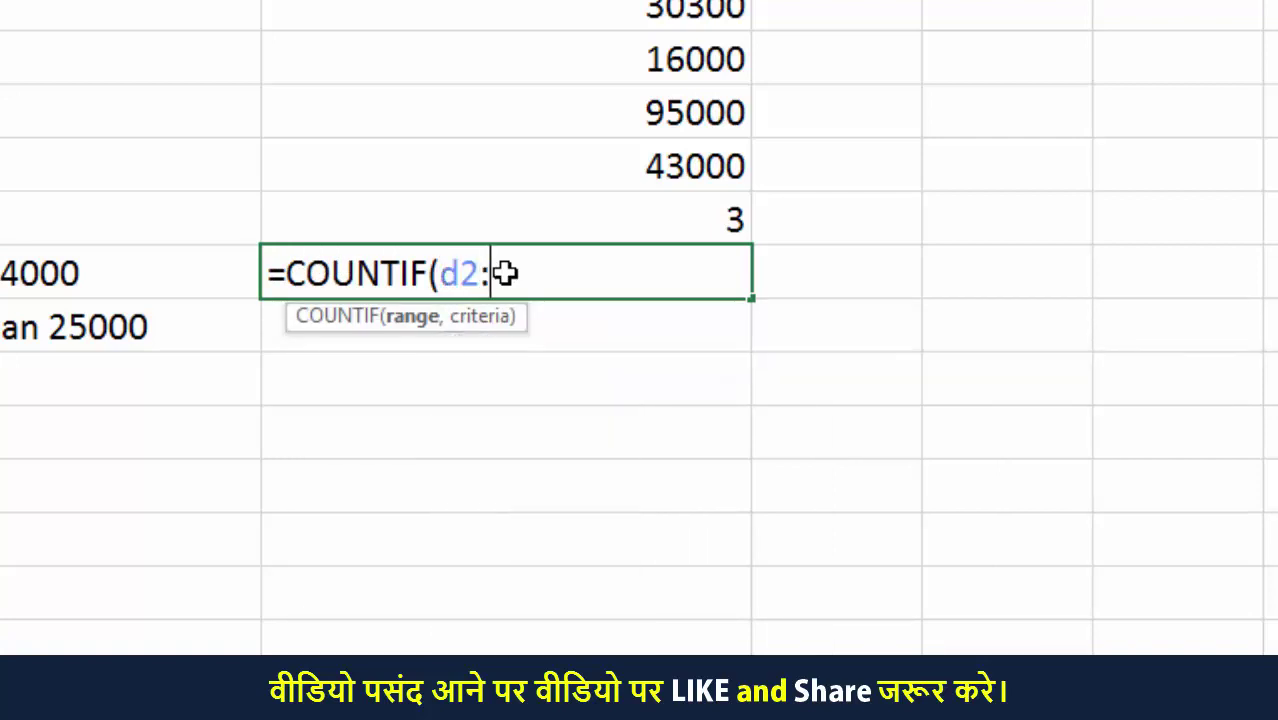
type("d8,")
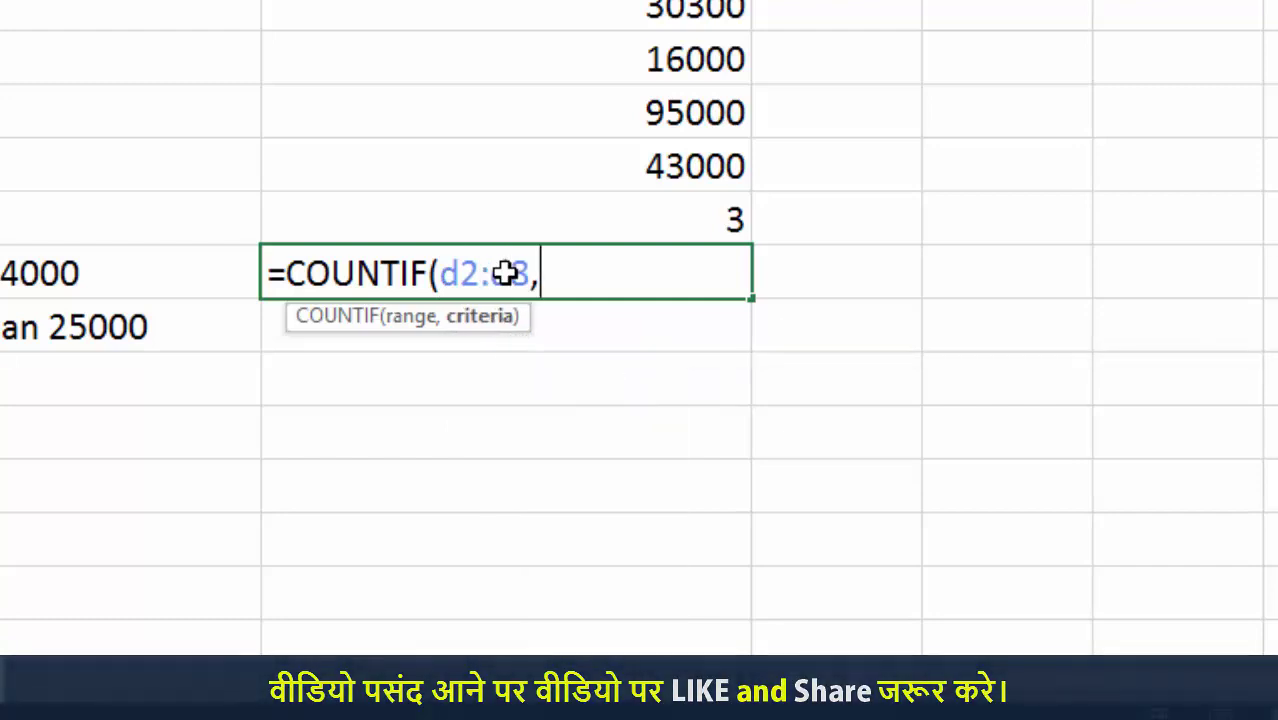
type("\"")
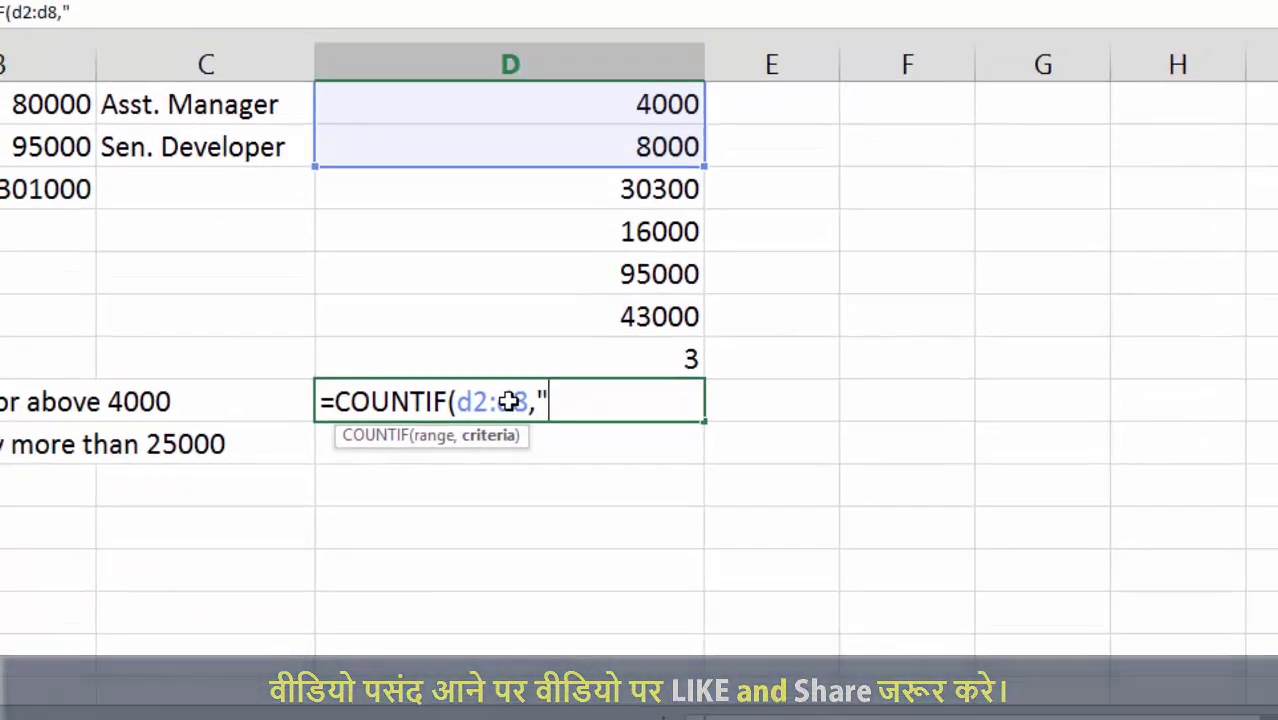
type(">")
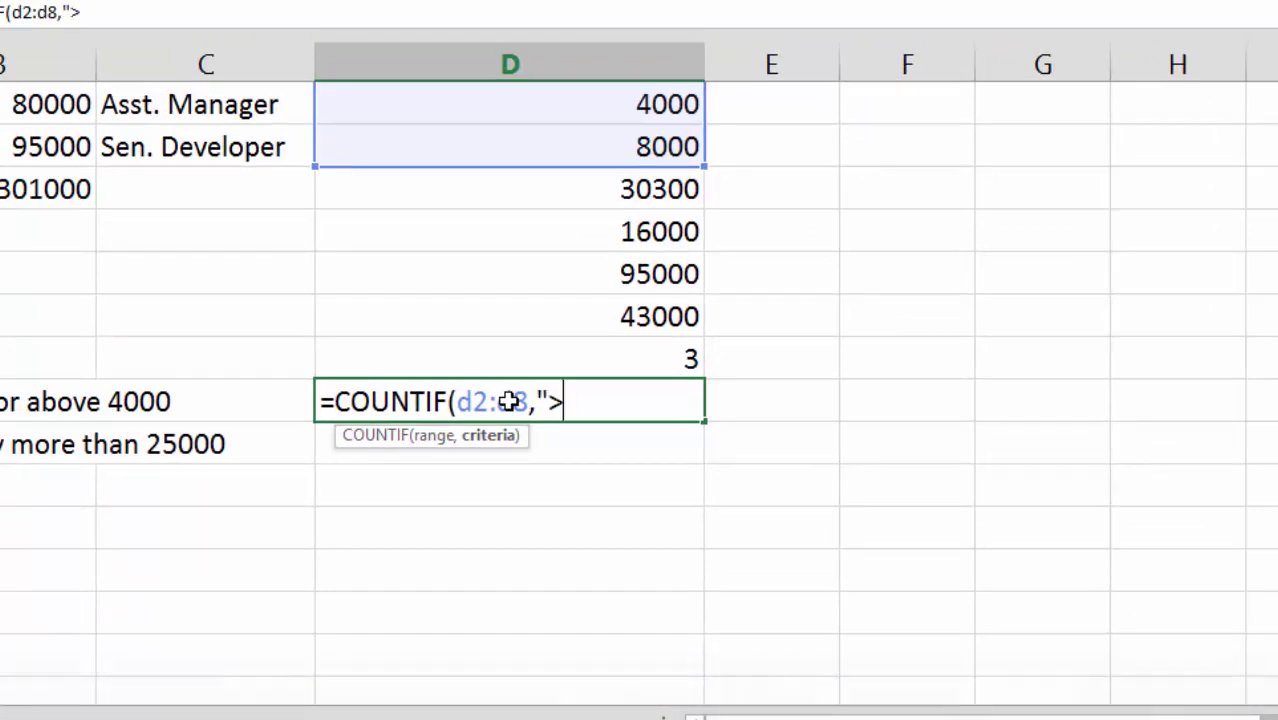
type("=40")
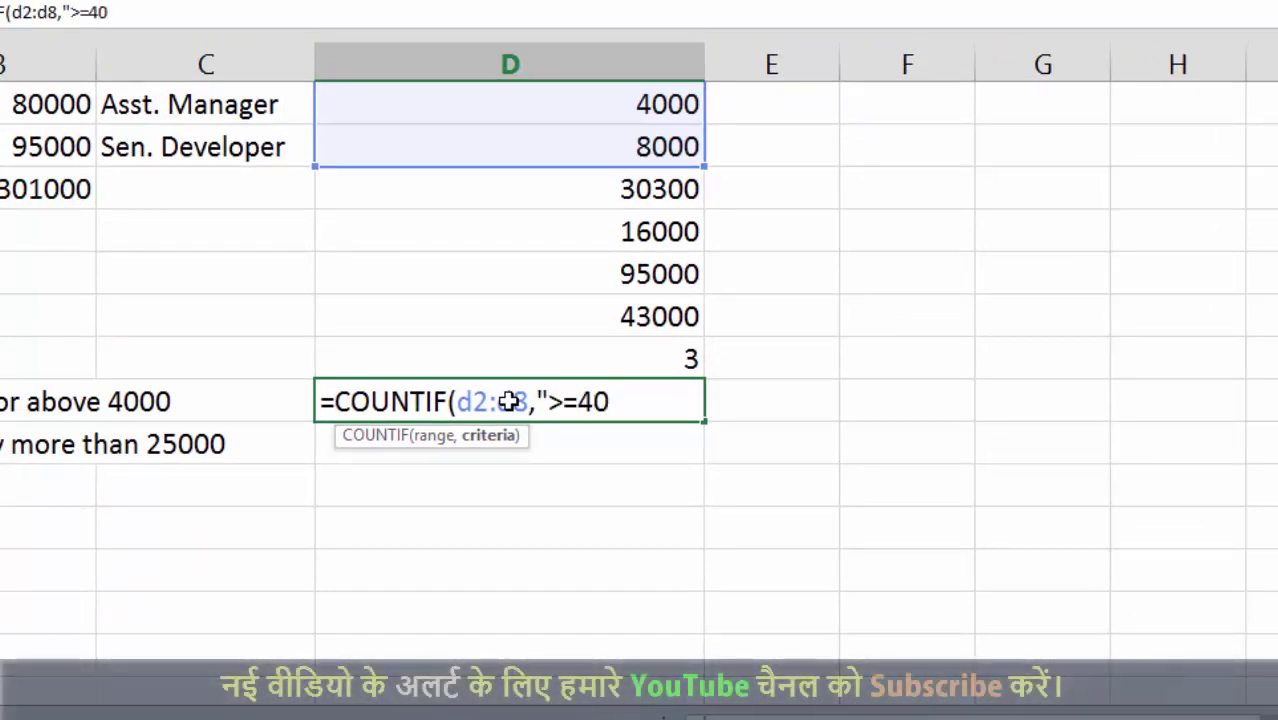
type("00")
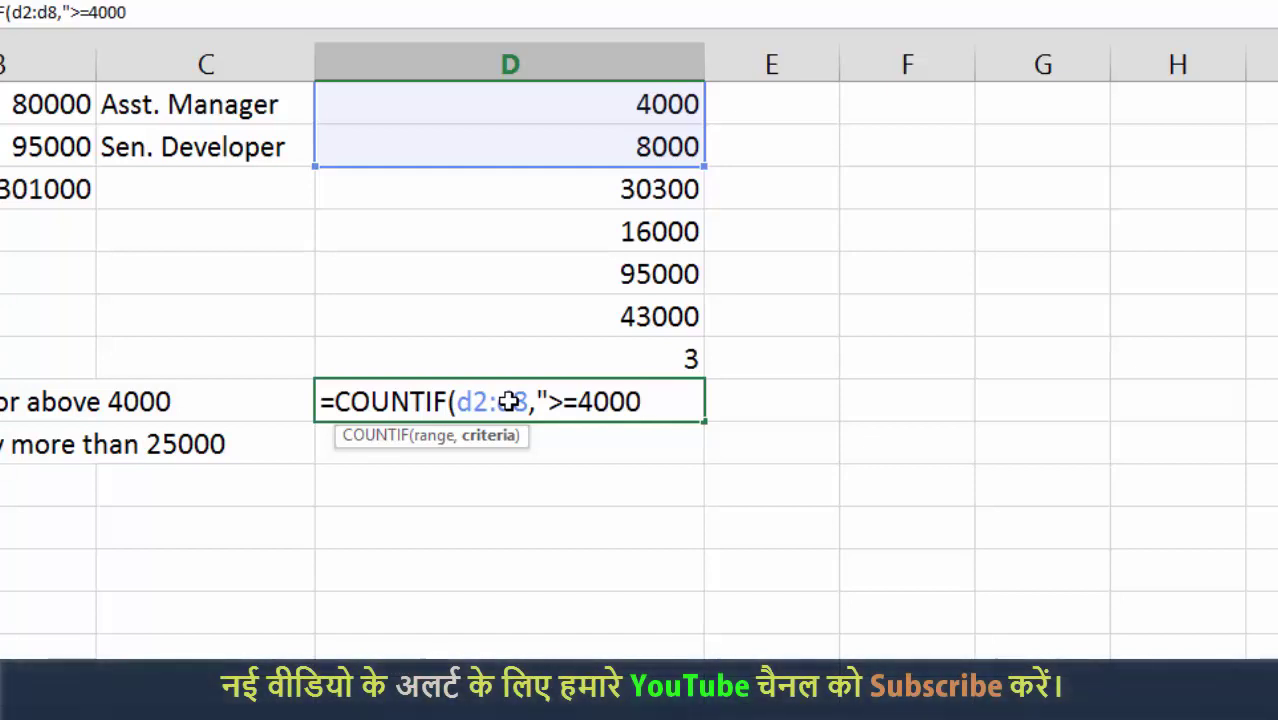
type("\"")
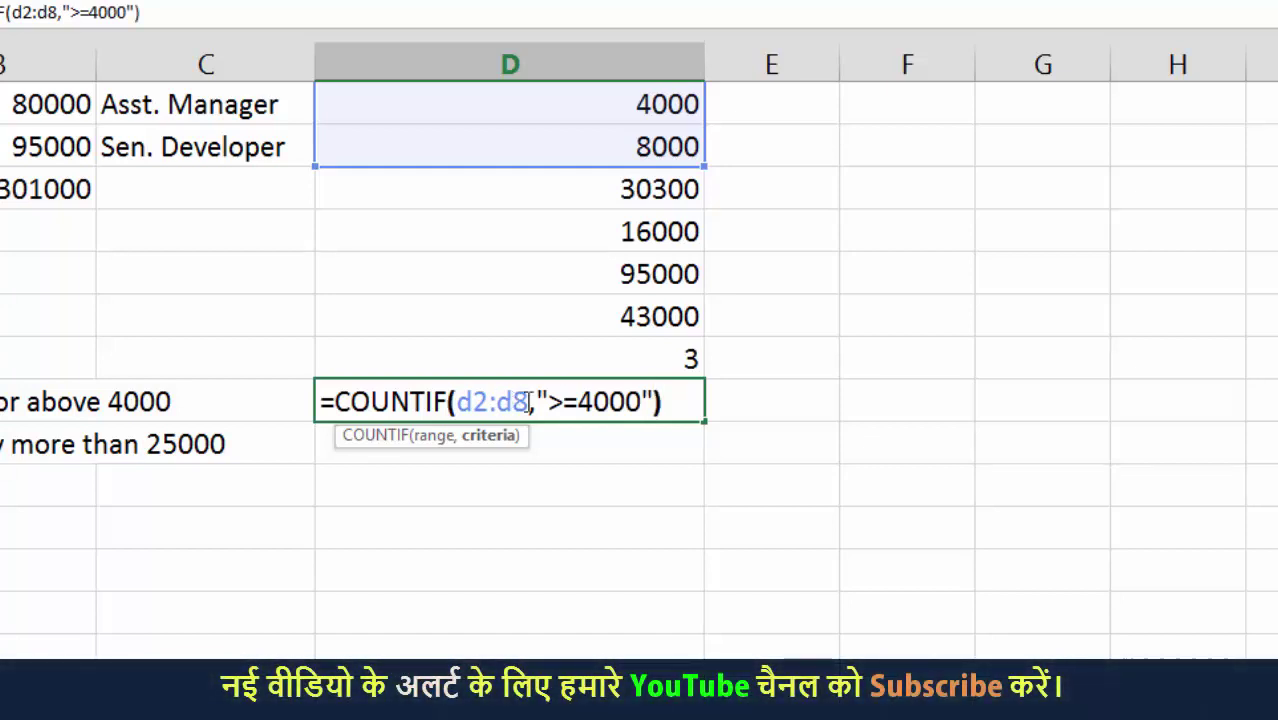
scroll(628, 402, "up", 2)
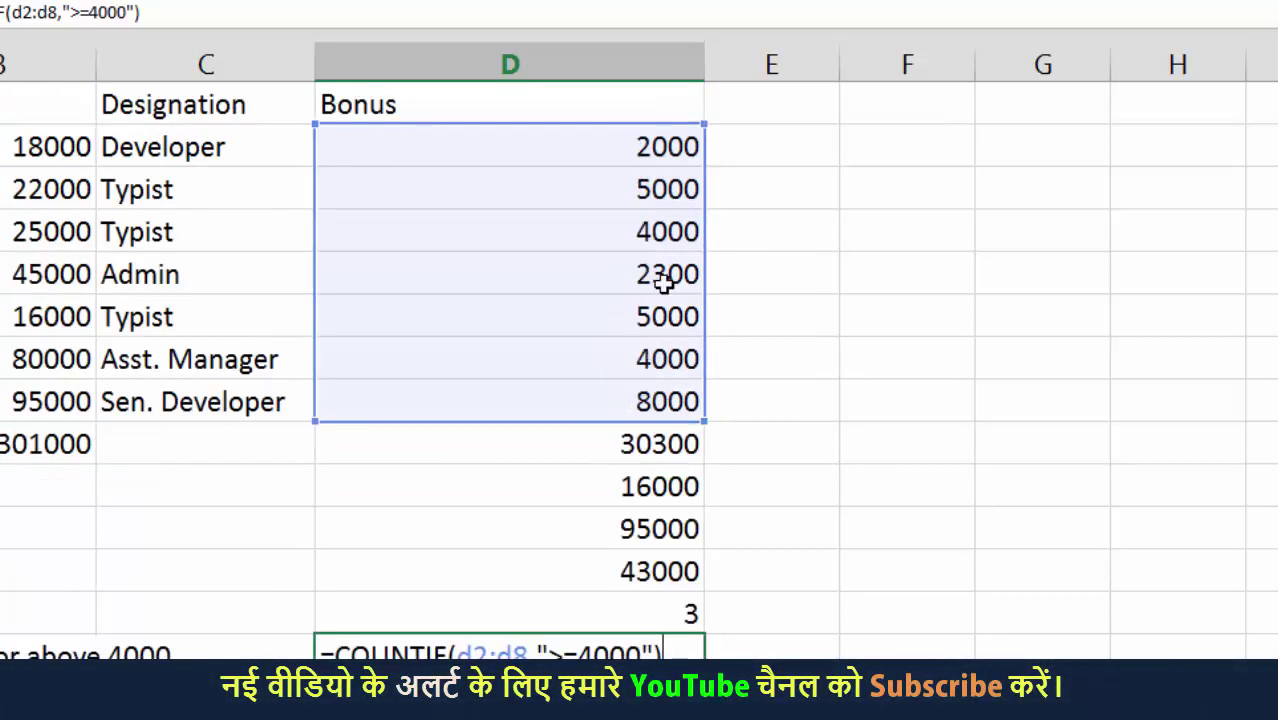
scroll(747, 266, "down", 1)
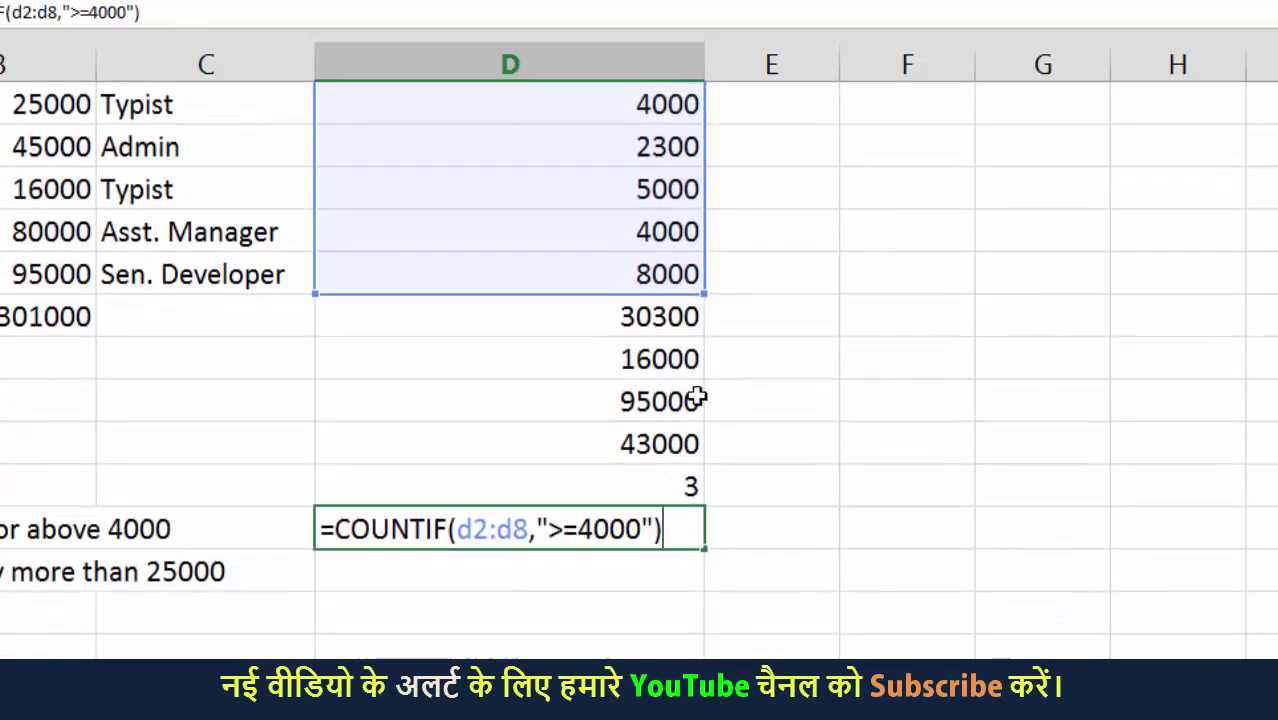
scroll(610, 513, "up", 1)
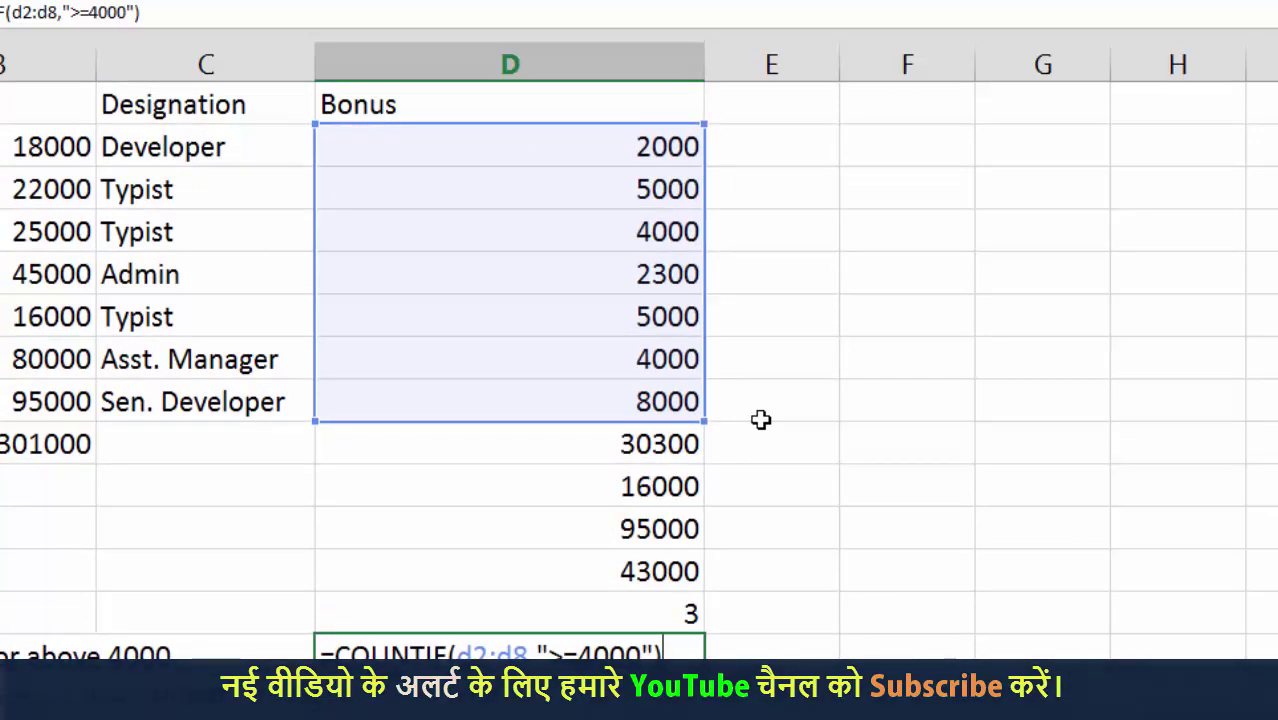
key("Return")
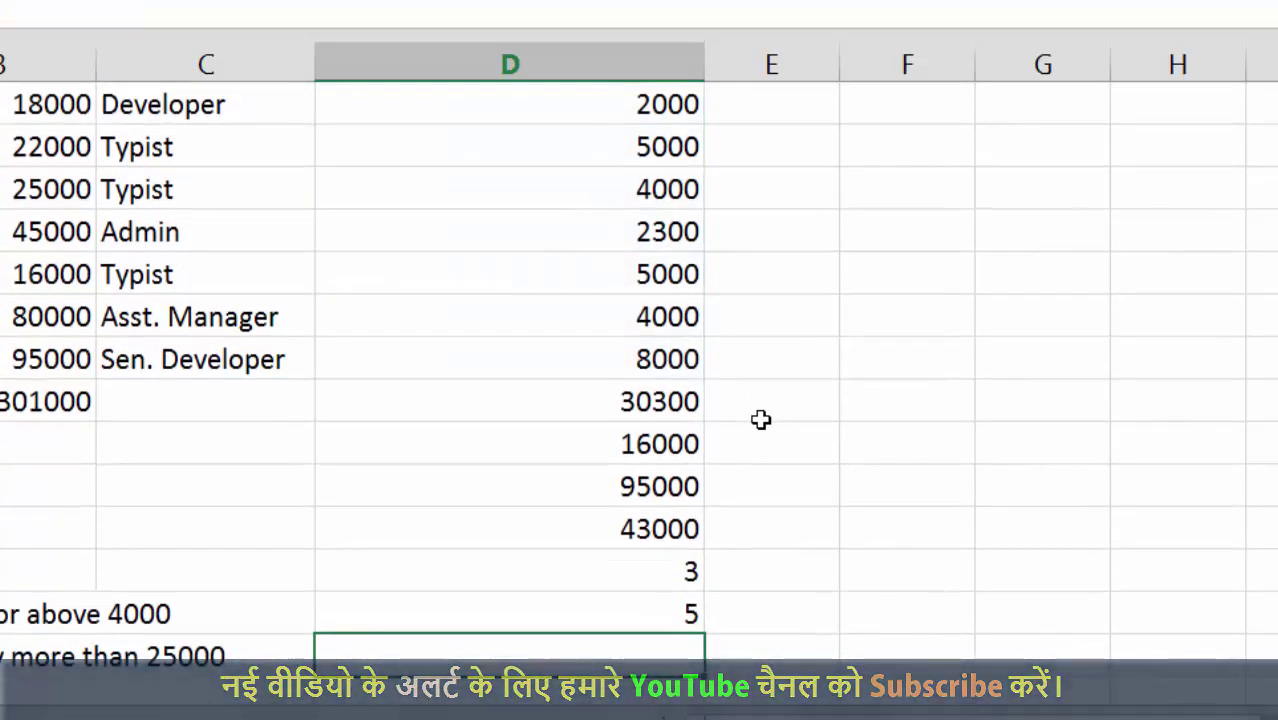
left_click(524, 615)
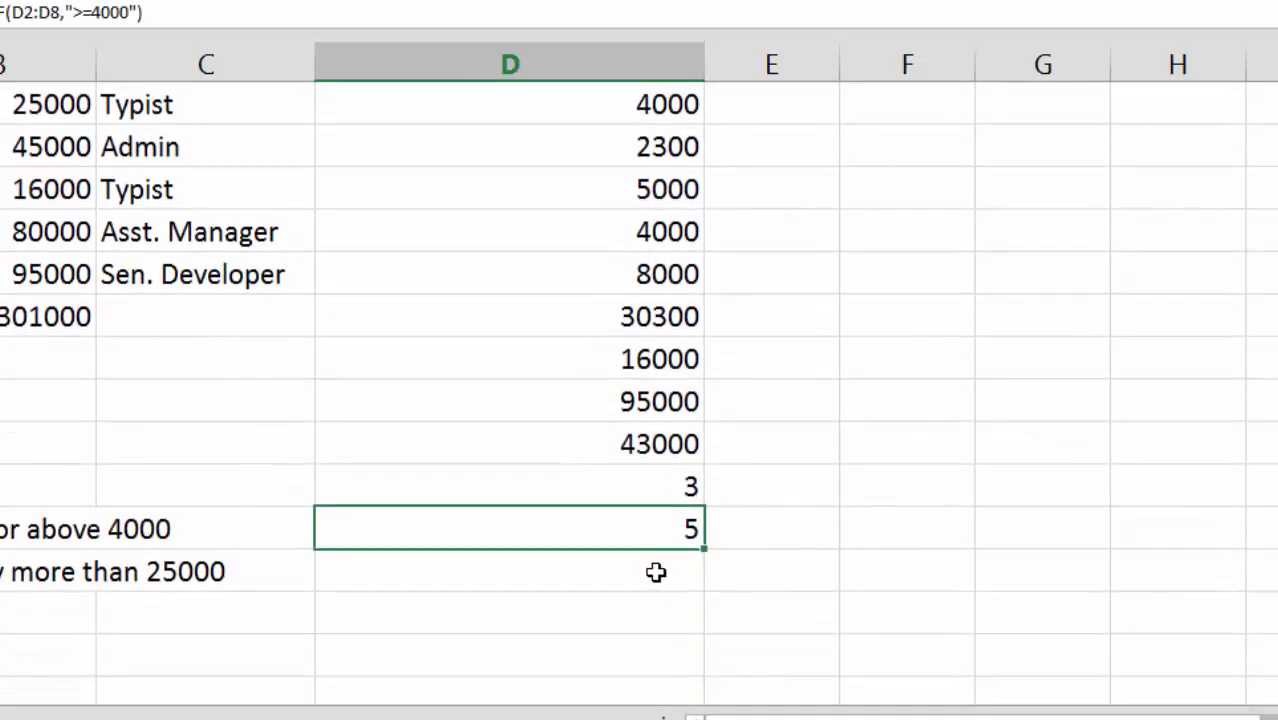
- Type =COUNTIF(b2:b8,">25000") into D15 without committing it yet
left_click(651, 571)
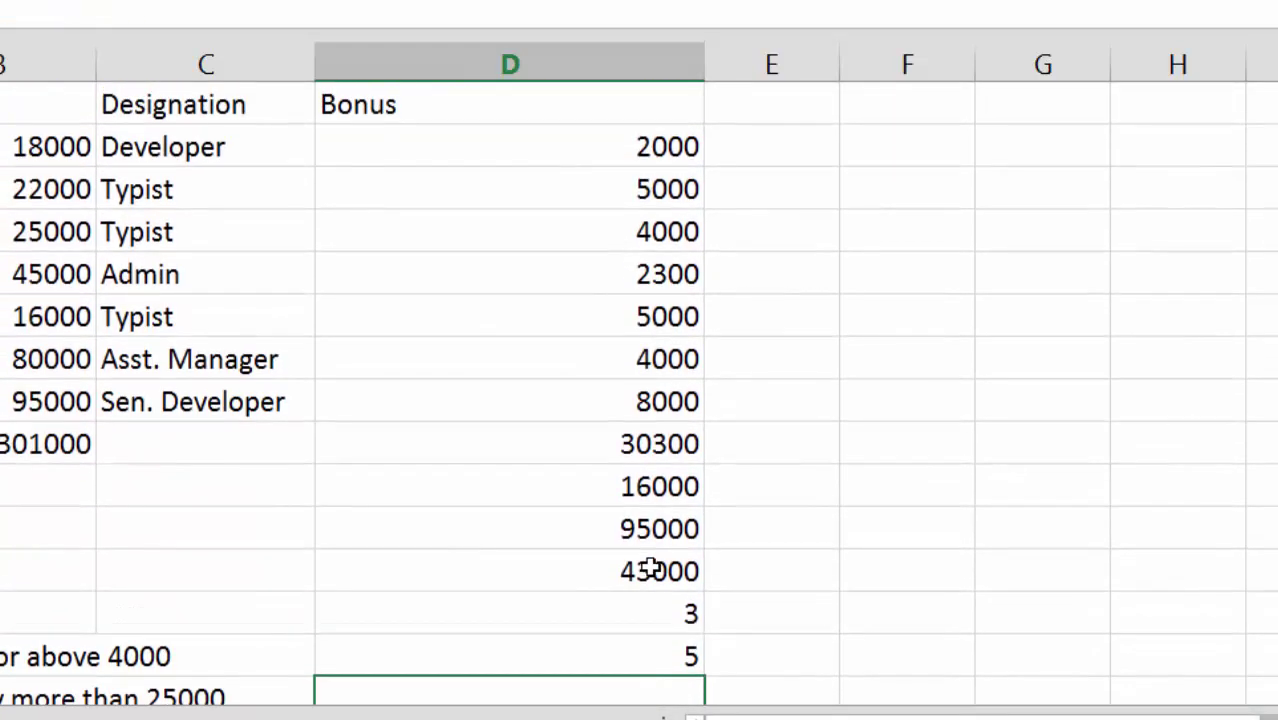
scroll(760, 489, "down", 1)
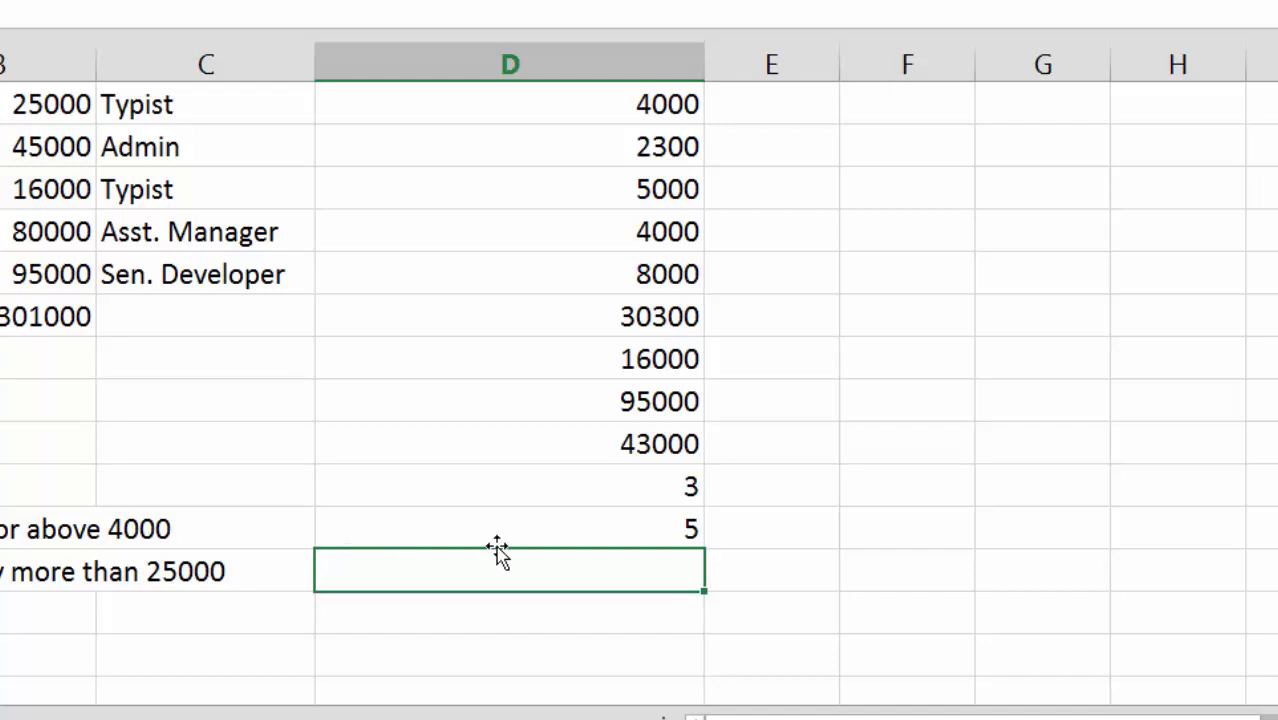
type("=c")
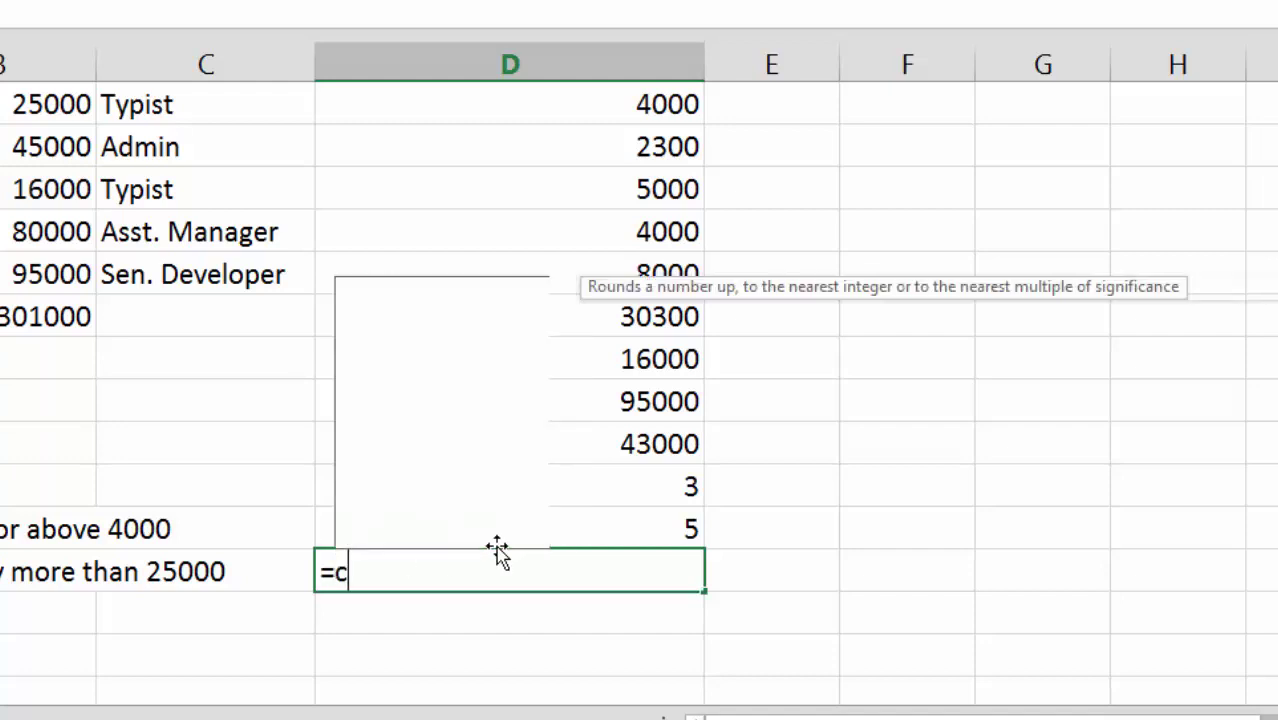
type("ouni")
key("Tab")
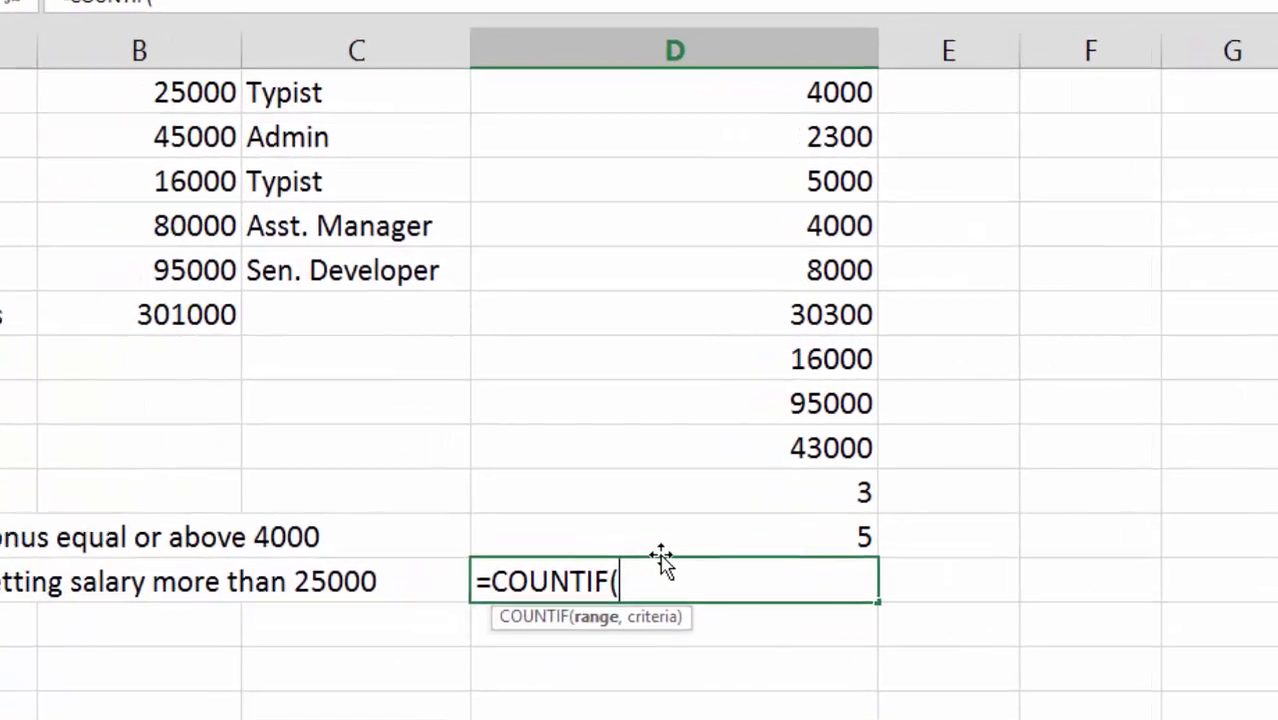
type("c2")
key("BackSpace")
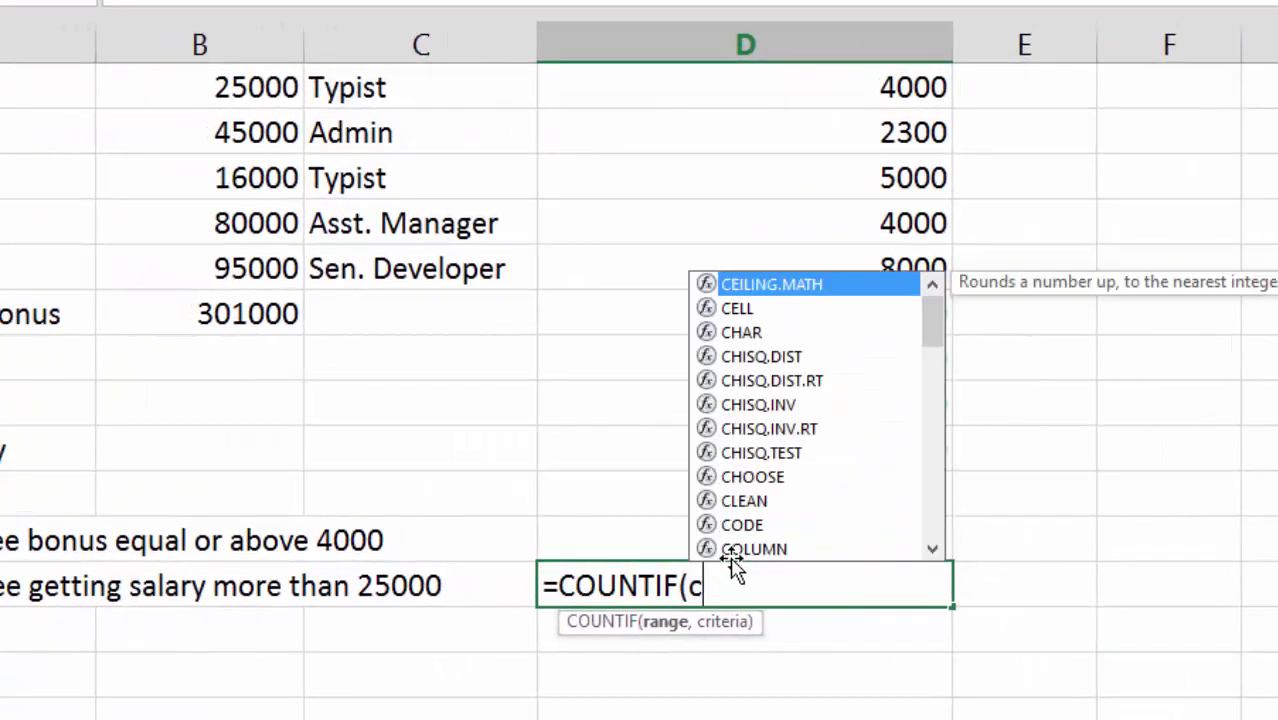
key("BackSpace")
type("b2:")
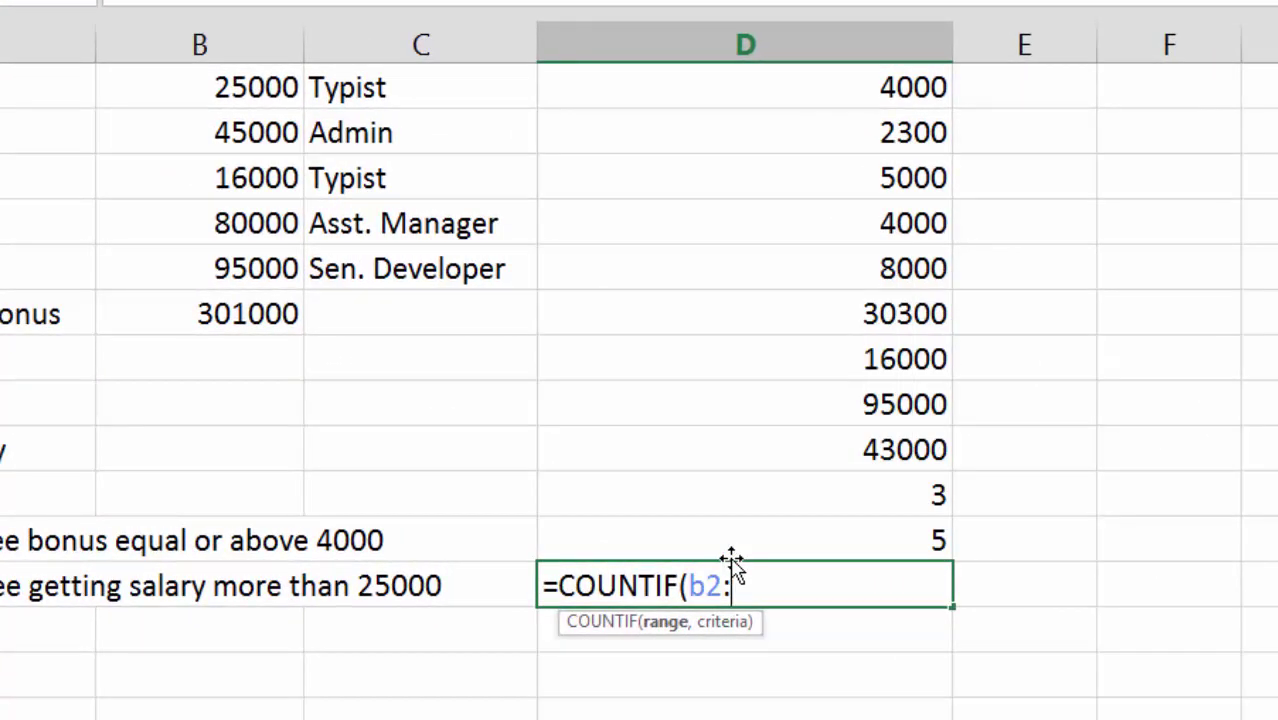
type("b8")
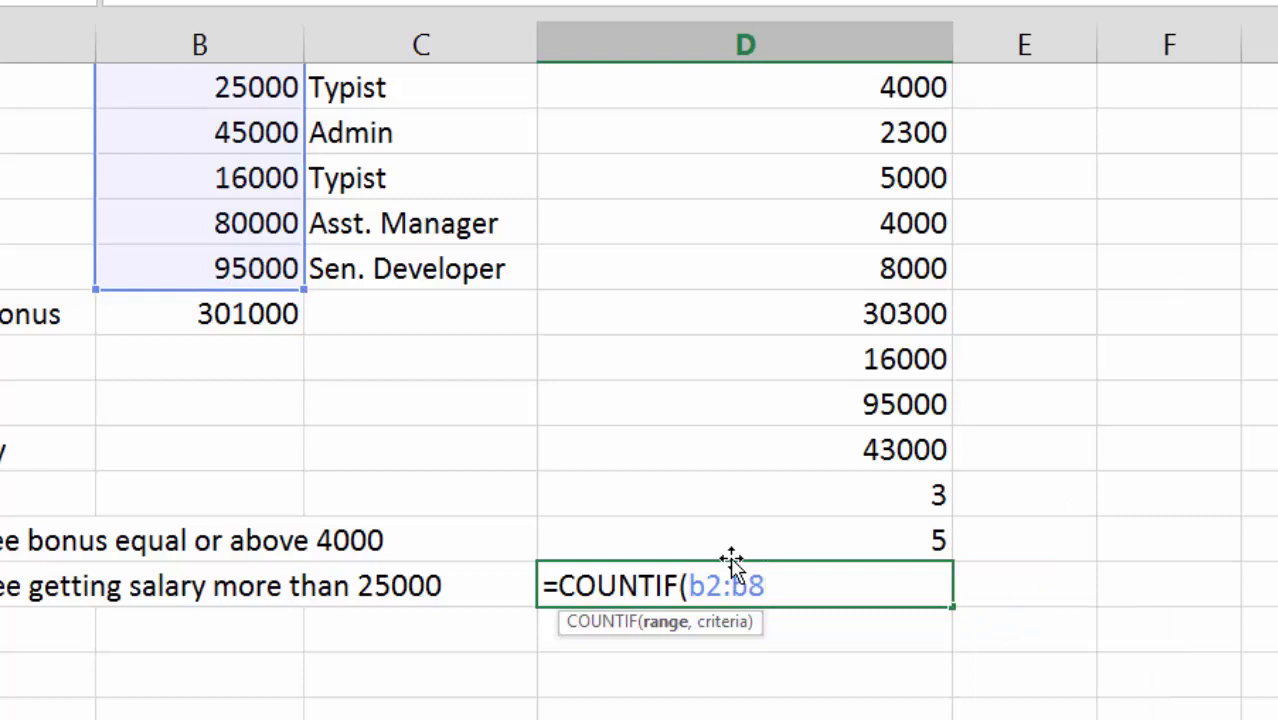
type(",\">25")
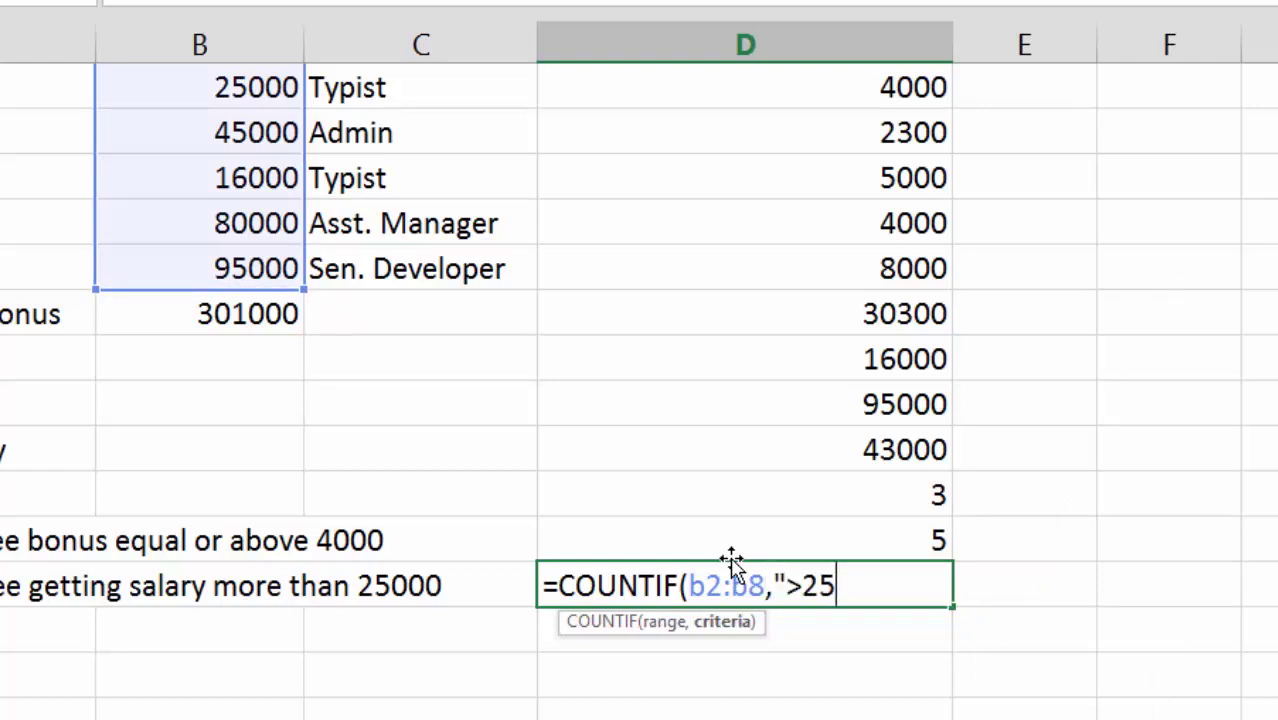
type("000\"")
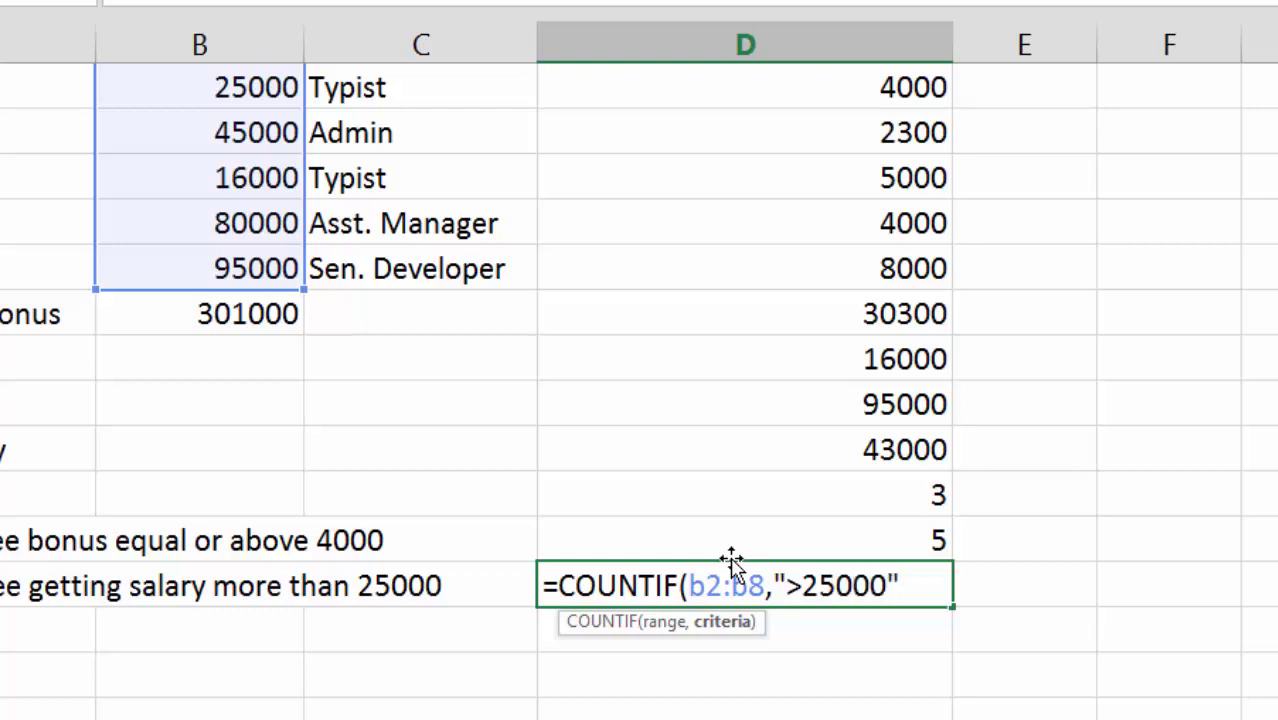
scroll(819, 428, "up", 1)
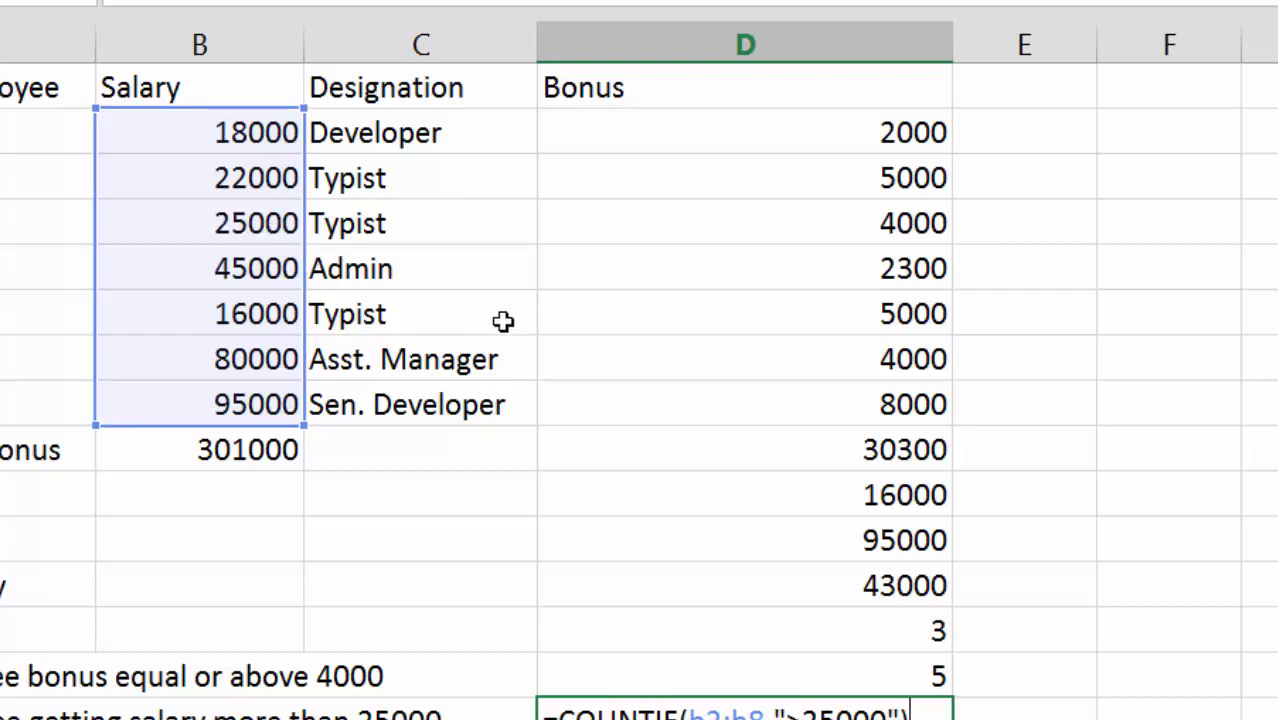
- Commit the salary COUNTIF in D15, showing 3, and check it against the salary values
key("Return")
left_click(400, 252)
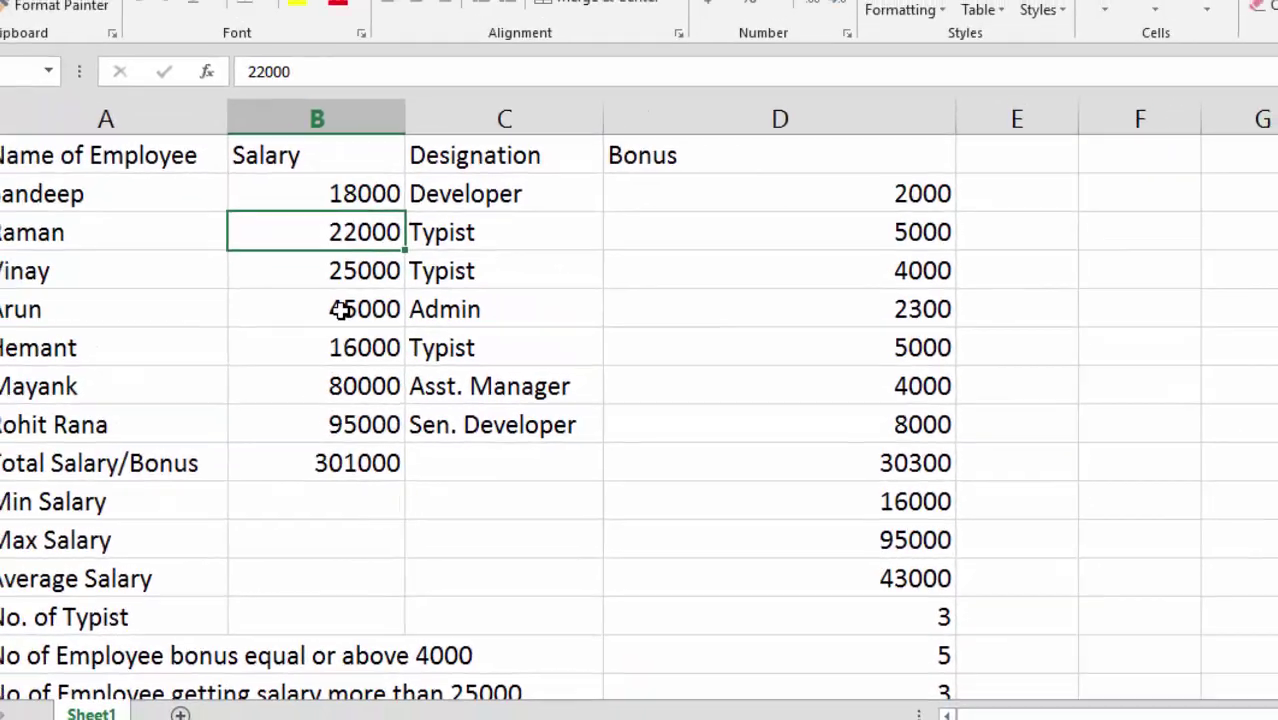
left_click(383, 325)
left_click(397, 392)
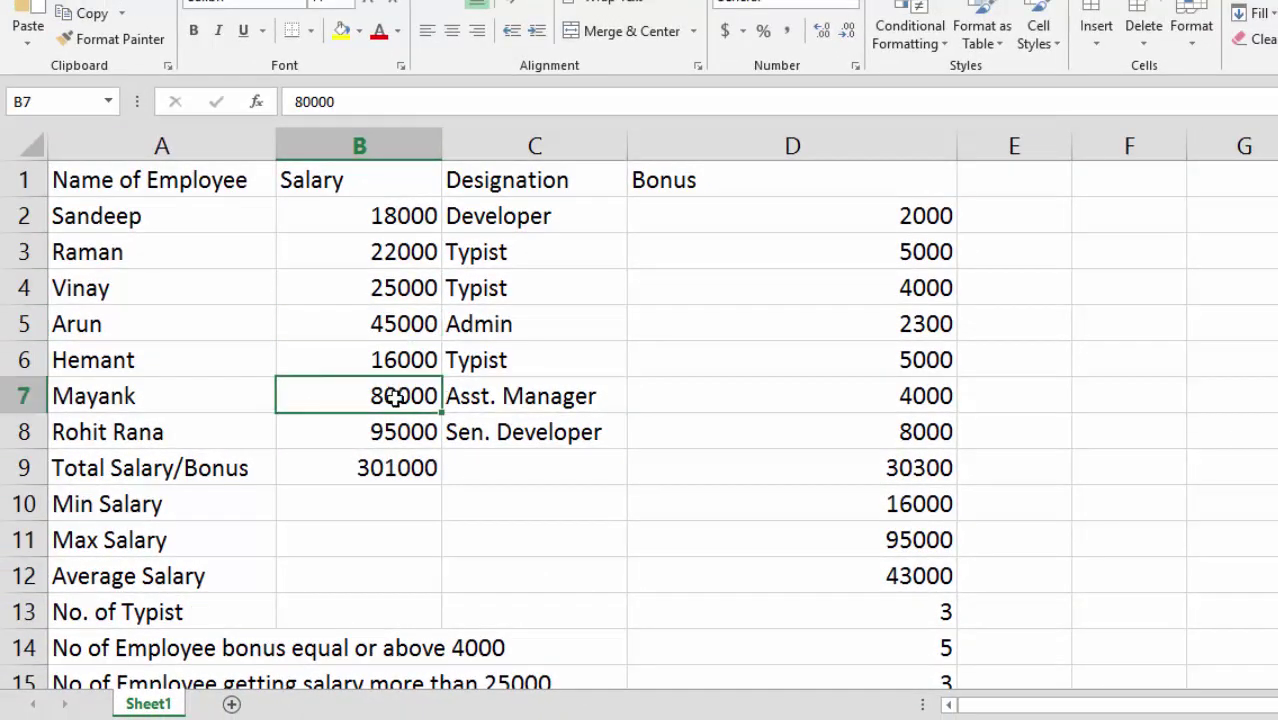
left_click(398, 418)
scroll(402, 396, "down", 1)
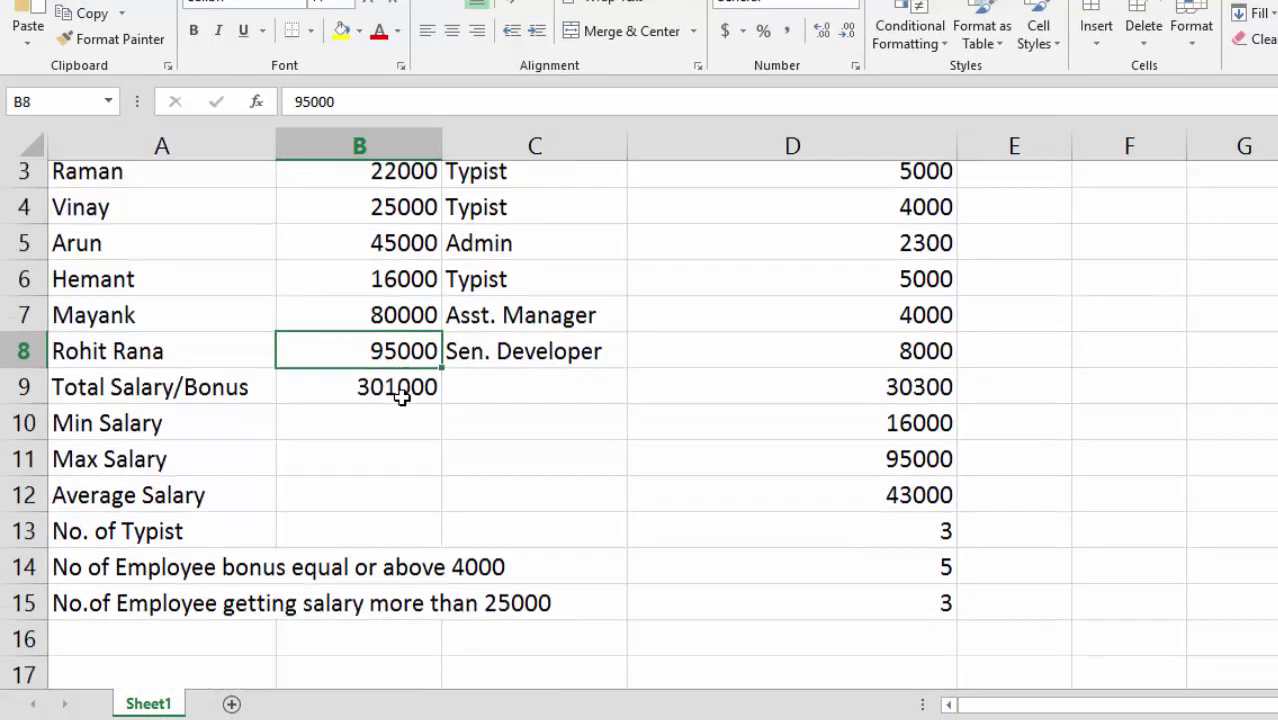
left_click(849, 577)
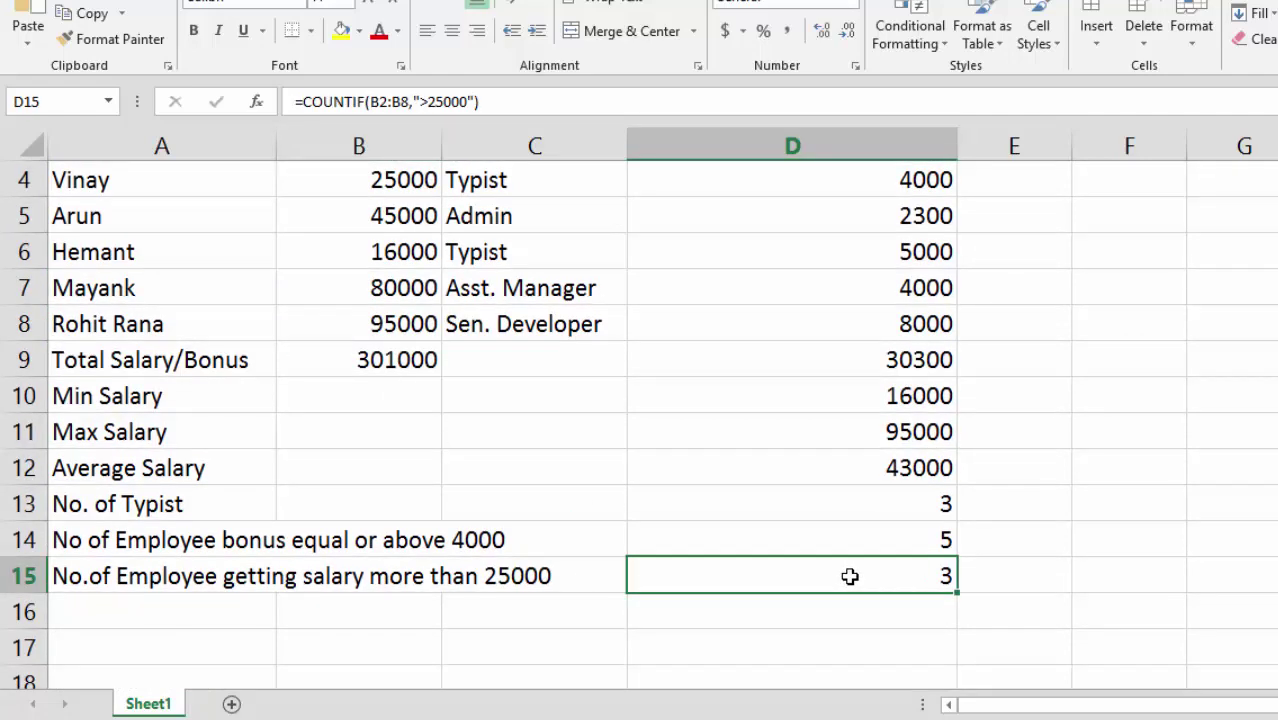
scroll(849, 577, "up", 1)
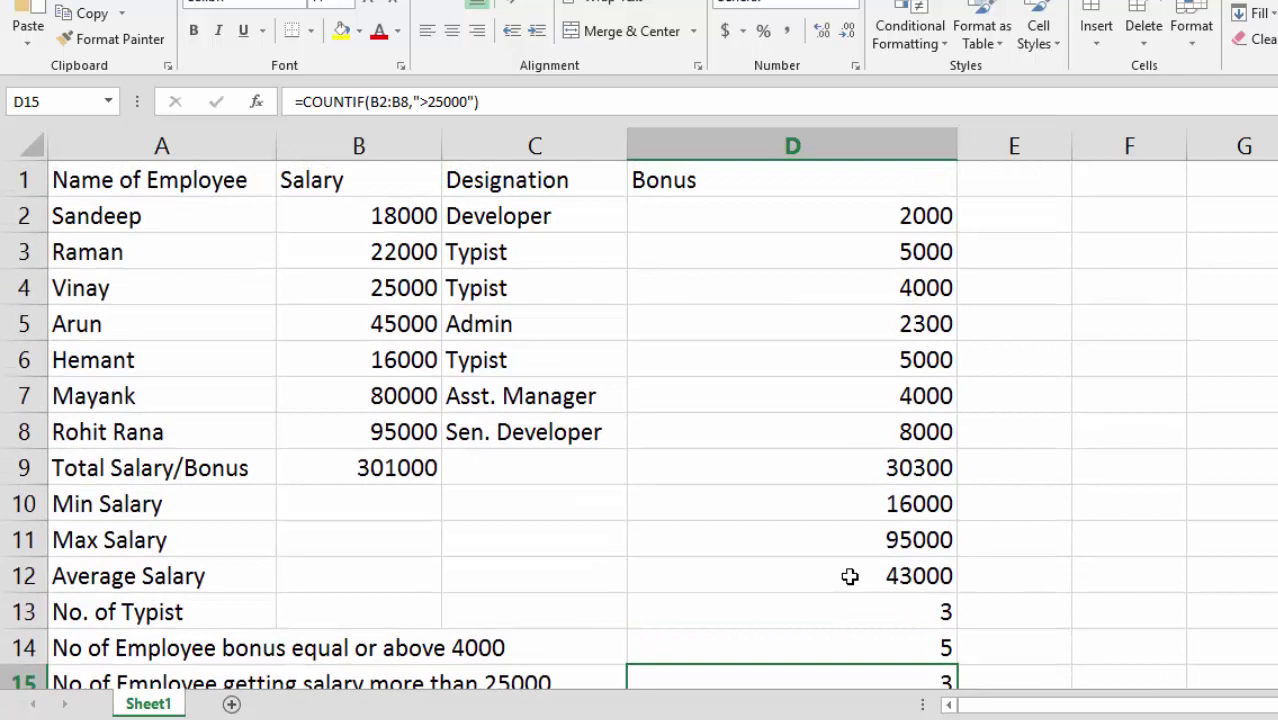